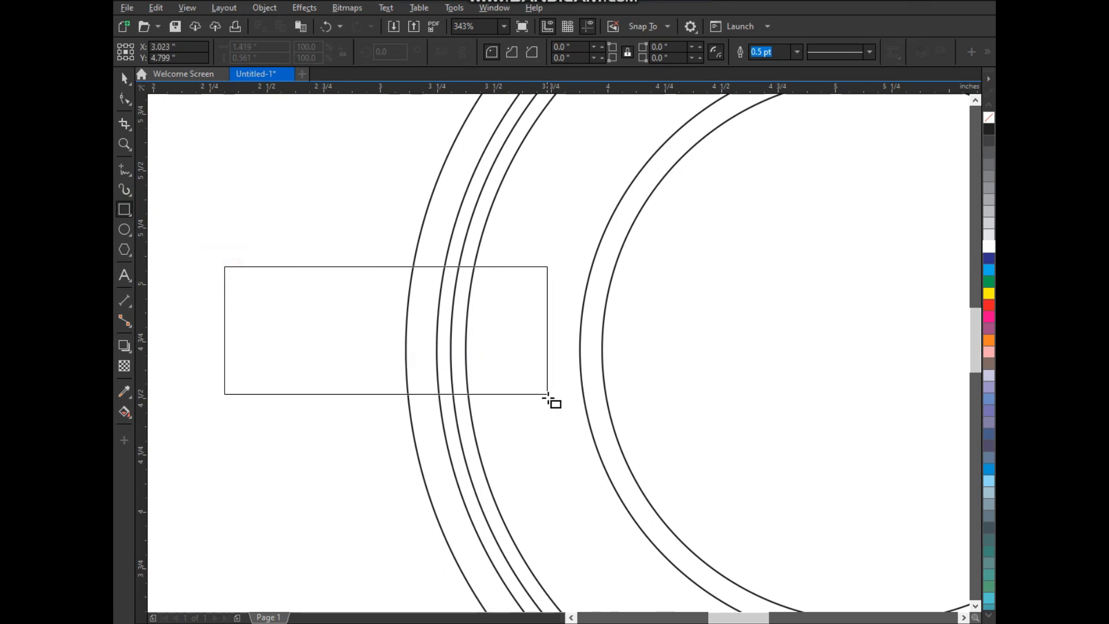
# Convert the rectangle of about 1.49 × 0.63 in to curves and pull a new midpoint node on its left edge inward as a V notch
pyautogui.press('space')
pyautogui.press('F2')
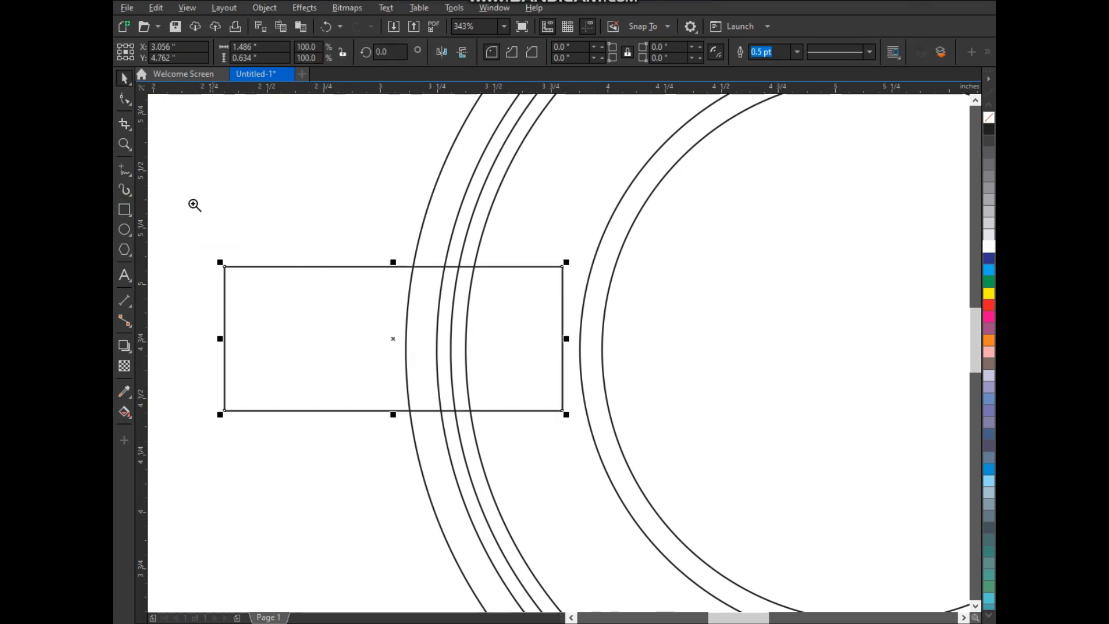
pyautogui.moveTo(545, 474); pyautogui.dragTo(543, 473)
pyautogui.press('F10')
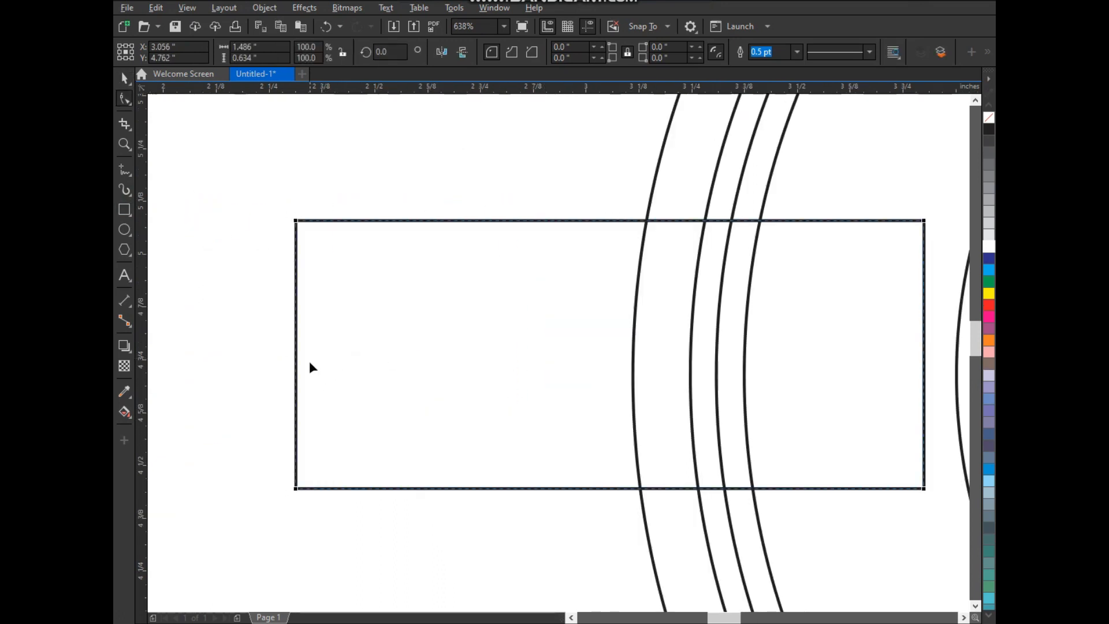
pyautogui.hotkey('ctrl', 'q')
pyautogui.click(295, 350)
pyautogui.moveTo(295, 350); pyautogui.dragTo(441, 350)
pyautogui.press('space')
# Centre the notched ribbon vertically on the circles and move it inward until its straight end overlaps the inner circle, at about X 3.34 in
pyautogui.scroll(-2, 380, 328)
pyautogui.press('F2')
pyautogui.moveTo(343, 236); pyautogui.dragTo(652, 446)
pyautogui.keyDown('shift'); pyautogui.click(631, 334); pyautogui.keyUp('shift')
pyautogui.press('e')
pyautogui.click(342, 206)
pyautogui.moveTo(358, 327); pyautogui.dragTo(426, 334)
pyautogui.click(354, 191)
pyautogui.click(389, 300)
pyautogui.scroll(-2, 386, 316)
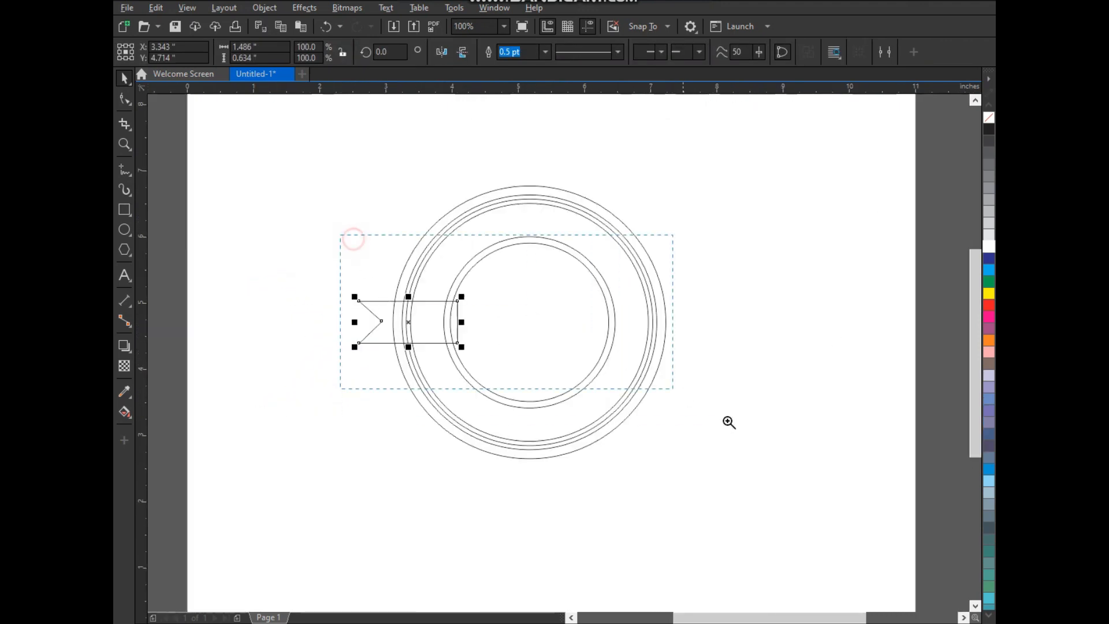
# Create a mirrored copy of the notched ribbon and place it on the opposite side of the circles
pyautogui.moveTo(341, 235); pyautogui.dragTo(716, 414)
pyautogui.moveTo(183, 343); pyautogui.dragTo(454, 346)
pyautogui.rightClick(453, 346)
pyautogui.moveTo(541, 355); pyautogui.dragTo(852, 364)
# Group the two ribbons and centre the group horizontally on the circles
pyautogui.keyDown('shift'); pyautogui.click(240, 316); pyautogui.keyUp('shift')
pyautogui.hotkey('ctrl', 'g')
pyautogui.keyDown('shift'); pyautogui.click(335, 273); pyautogui.keyUp('shift')
pyautogui.press('c')
pyautogui.click(201, 237)
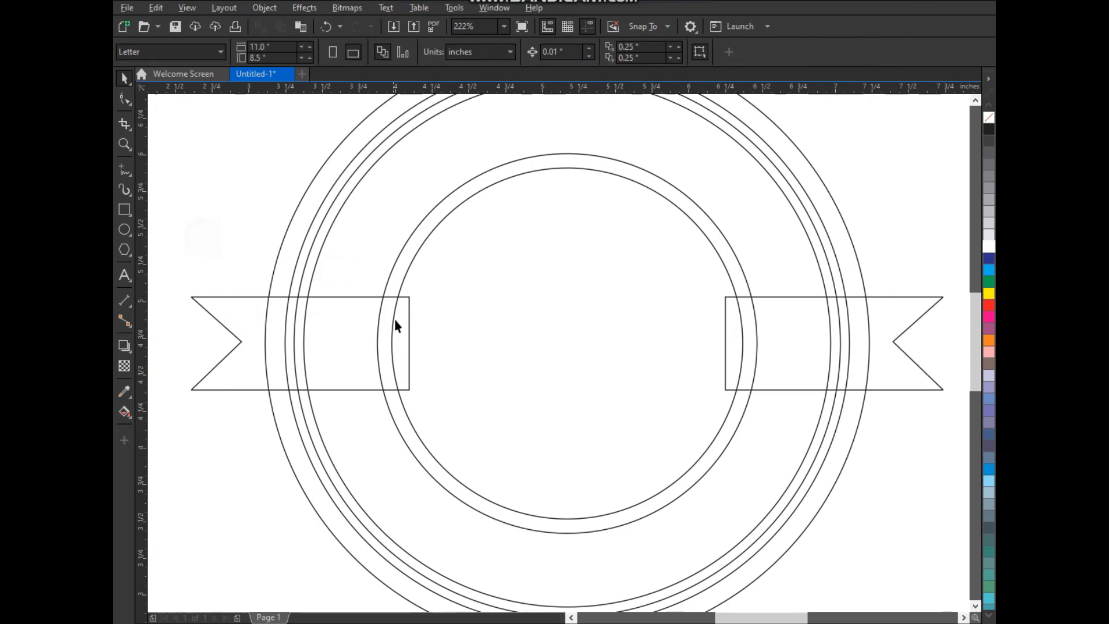
pyautogui.scroll(-2, 394, 319)
pyautogui.press('F2')
pyautogui.moveTo(279, 186); pyautogui.dragTo(715, 458)
pyautogui.moveTo(627, 221); pyautogui.dragTo(604, 225)
pyautogui.hotkey('ctrl', 'z')
pyautogui.click(810, 253)
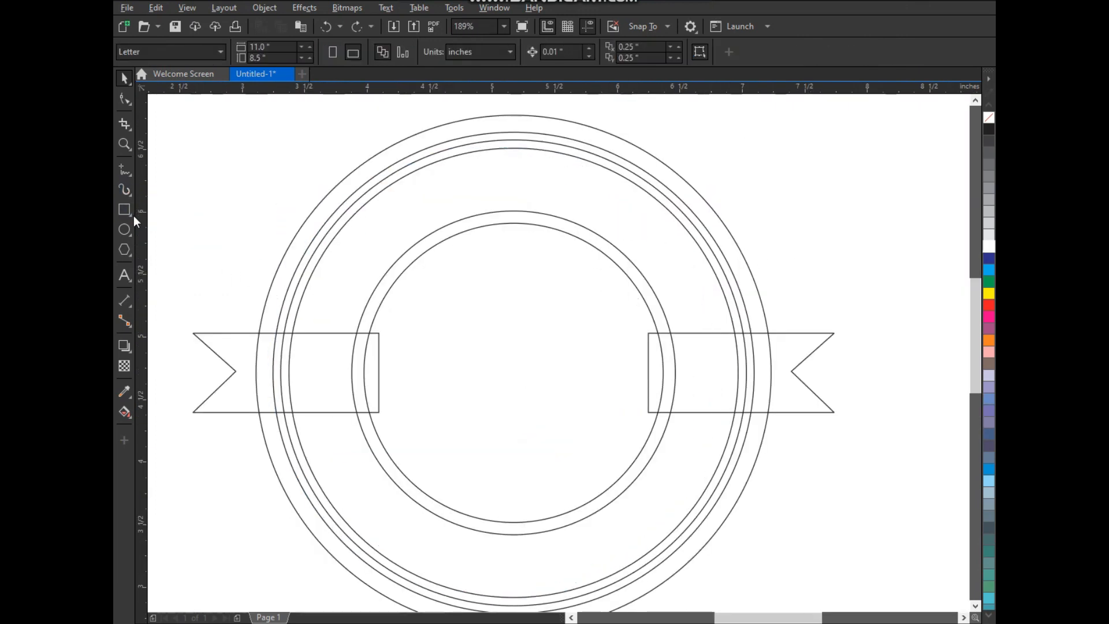
# Draw a straight horizontal line across the circles just above the ribbons and place a copy of it just below them
pyautogui.click(131, 175)
pyautogui.click(174, 199)
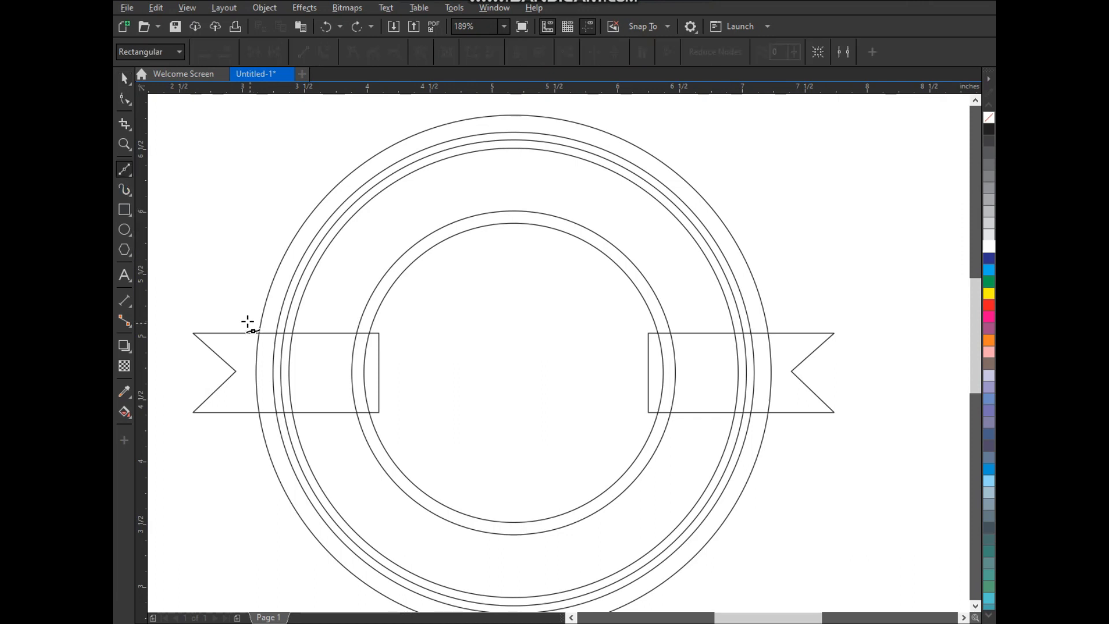
pyautogui.click(779, 317)
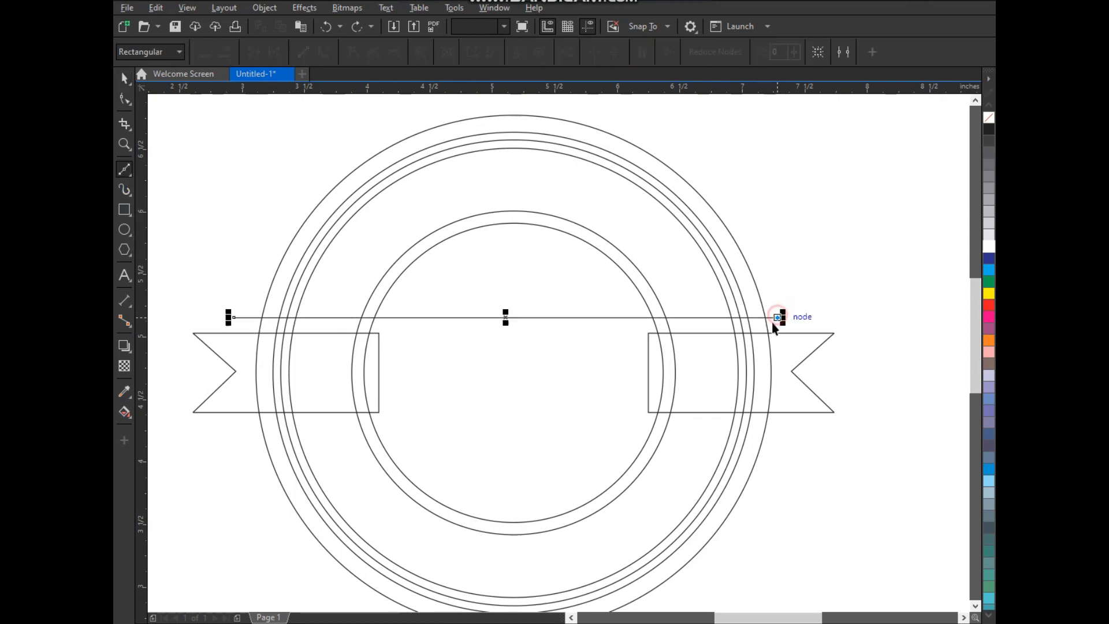
pyautogui.press('space')
pyautogui.press('Escape')
pyautogui.moveTo(779, 319); pyautogui.dragTo(778, 431)
pyautogui.rightClick(779, 431)
pyautogui.click(790, 466)
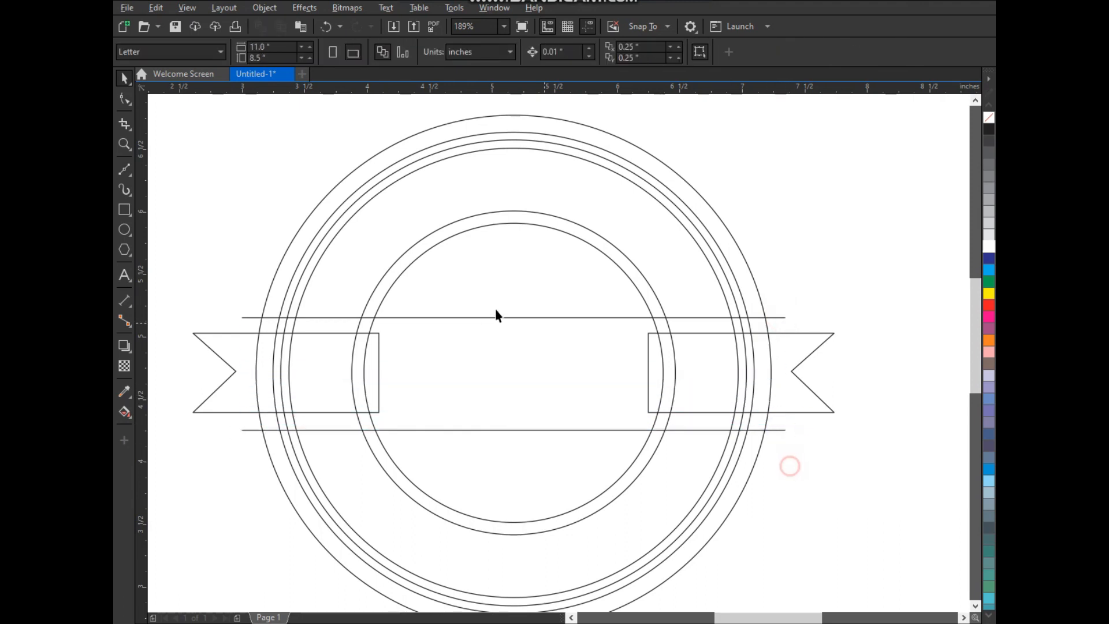
# Use Smart Fill to colour the outer ring, thin ring and inner circle areas above the upper line blue-grey
pyautogui.scroll(-1, 489, 305)
pyautogui.press('F2')
pyautogui.moveTo(653, 428); pyautogui.dragTo(708, 478)
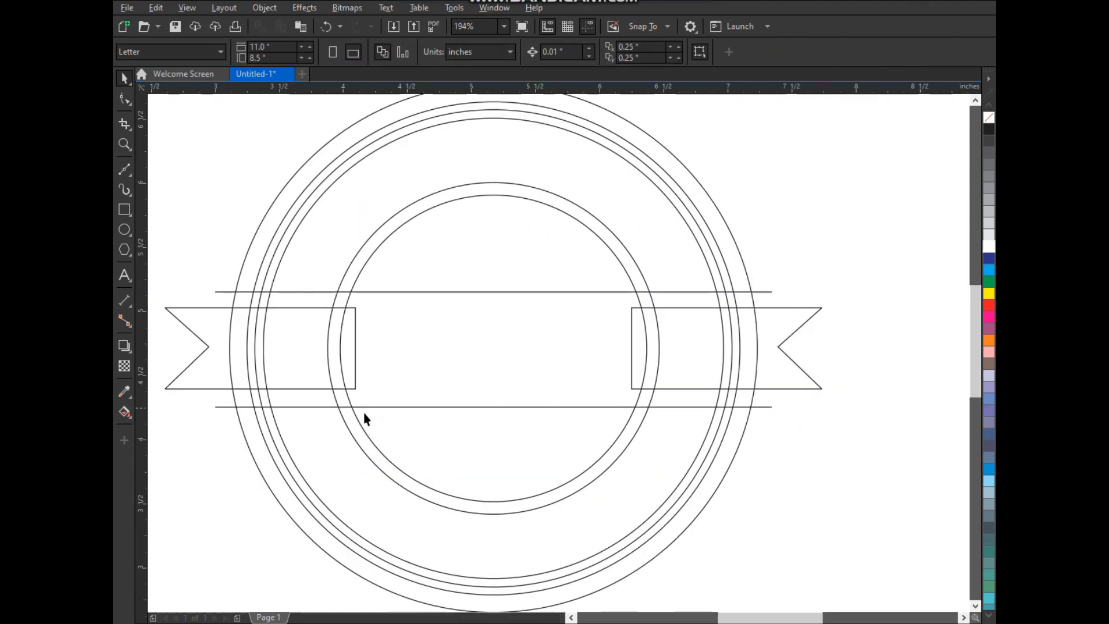
pyautogui.click(127, 417)
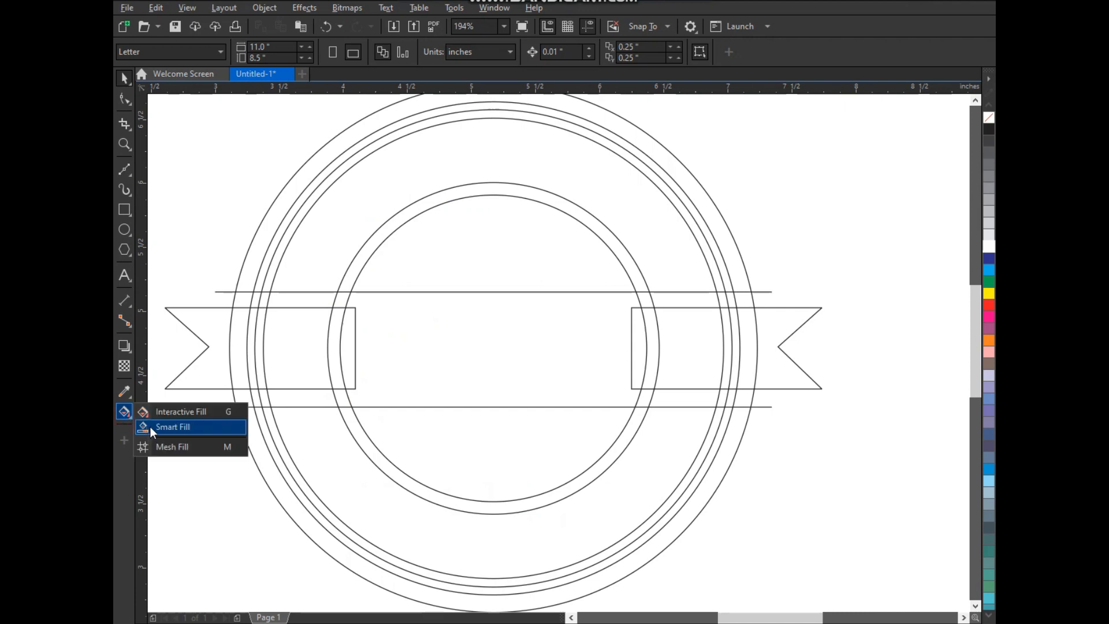
pyautogui.click(152, 427)
pyautogui.click(719, 228)
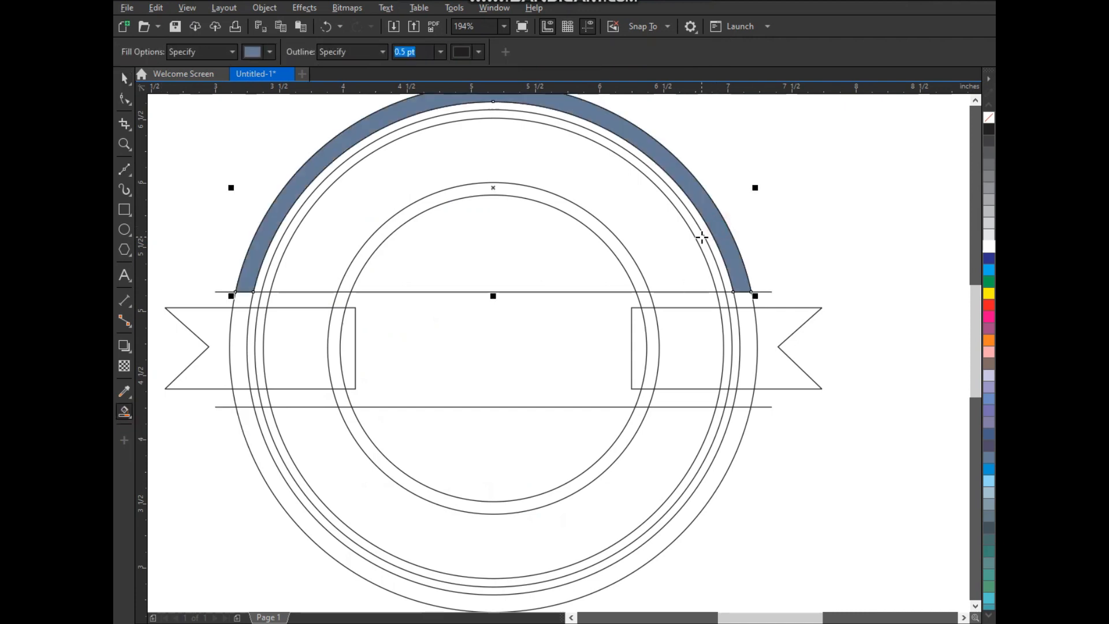
pyautogui.click(702, 237)
pyautogui.click(600, 266)
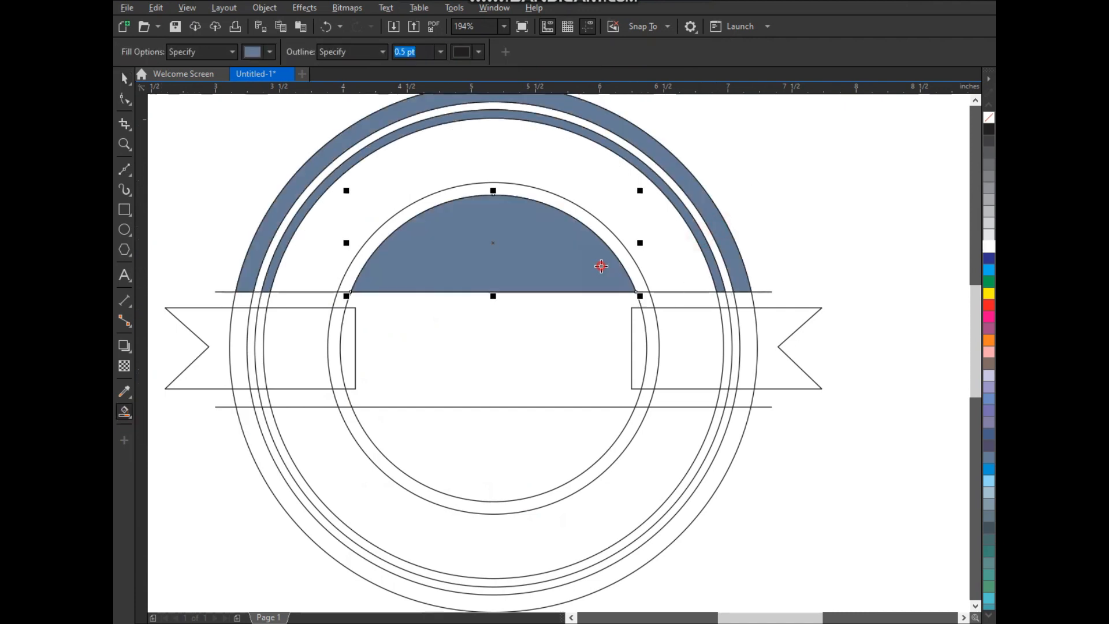
# Smart-fill the outer ring and thin ring areas below the lower line with the same blue-grey
pyautogui.scroll(-2, 549, 331)
pyautogui.press('F2')
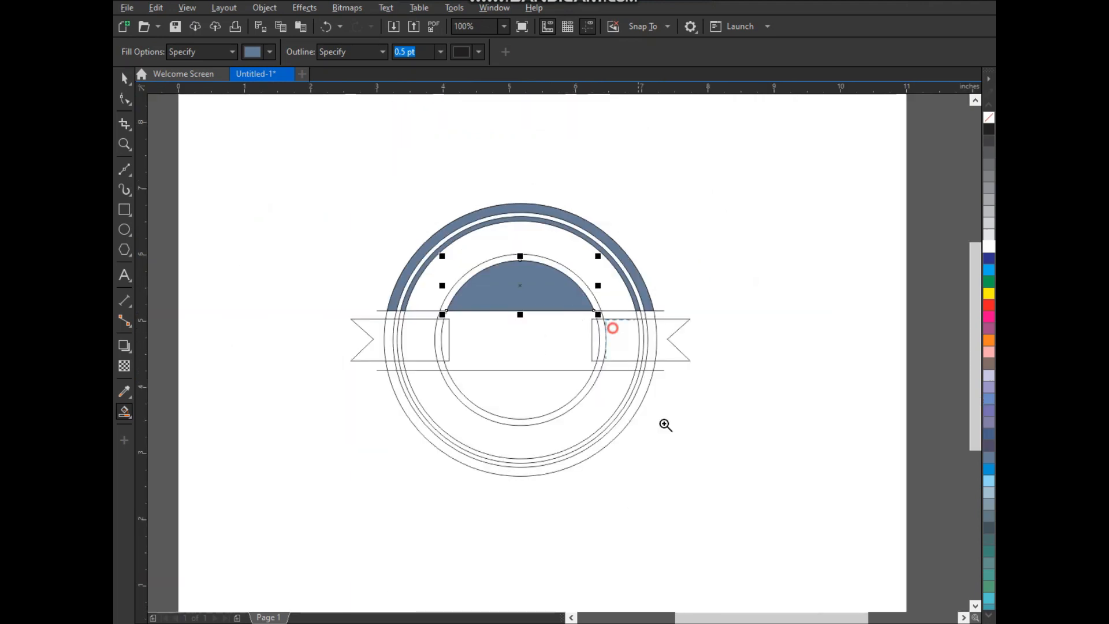
pyautogui.moveTo(607, 320); pyautogui.dragTo(659, 471)
pyautogui.click(606, 313)
pyautogui.click(570, 294)
# Smart-fill every section of the right ribbon from its notched tail to the inner double circle
pyautogui.scroll(-4, 609, 339)
pyautogui.scroll(4, 633, 323)
pyautogui.click(787, 302)
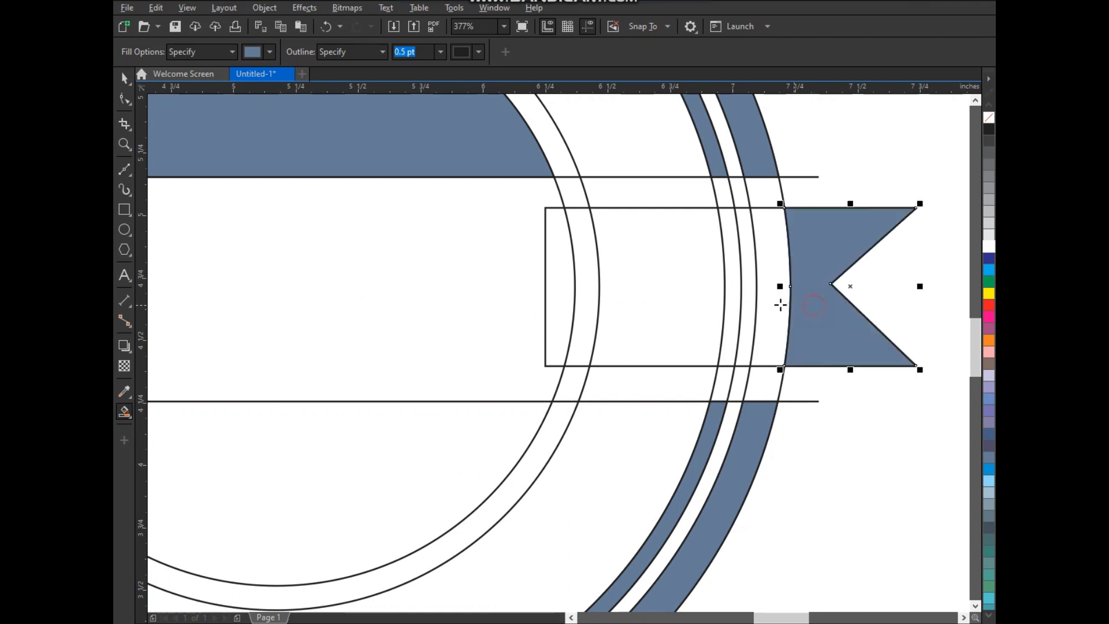
pyautogui.click(773, 303)
pyautogui.click(746, 309)
pyautogui.click(734, 311)
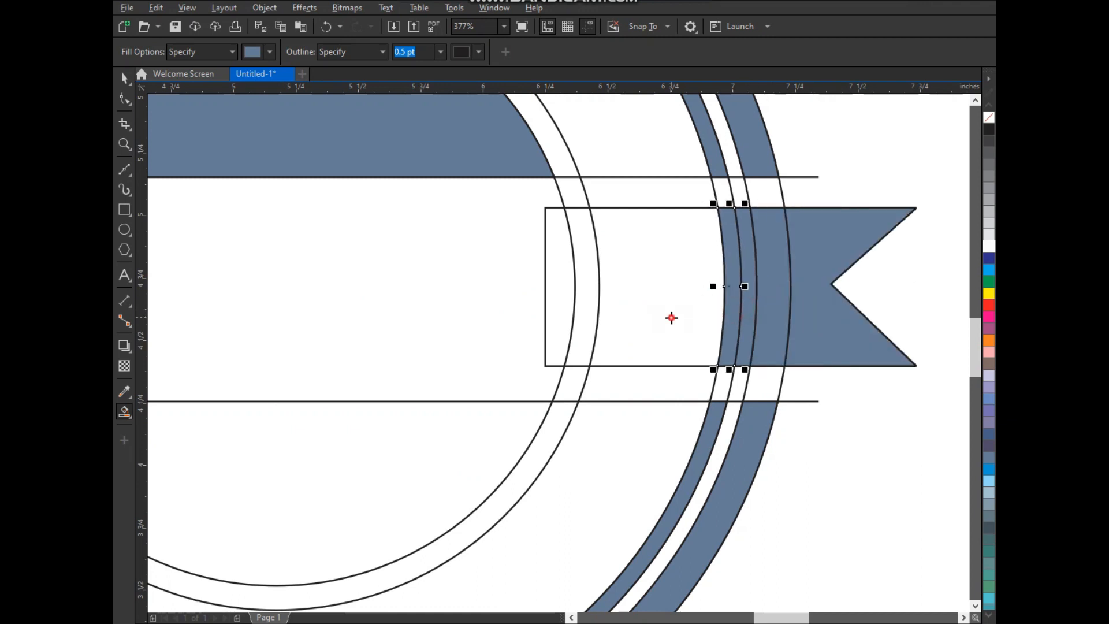
pyautogui.click(671, 317)
# Smart-fill every section of the left ribbon from the inner double circle out to its notched tail
pyautogui.scroll(-2, 670, 317)
pyautogui.scroll(3, 646, 268)
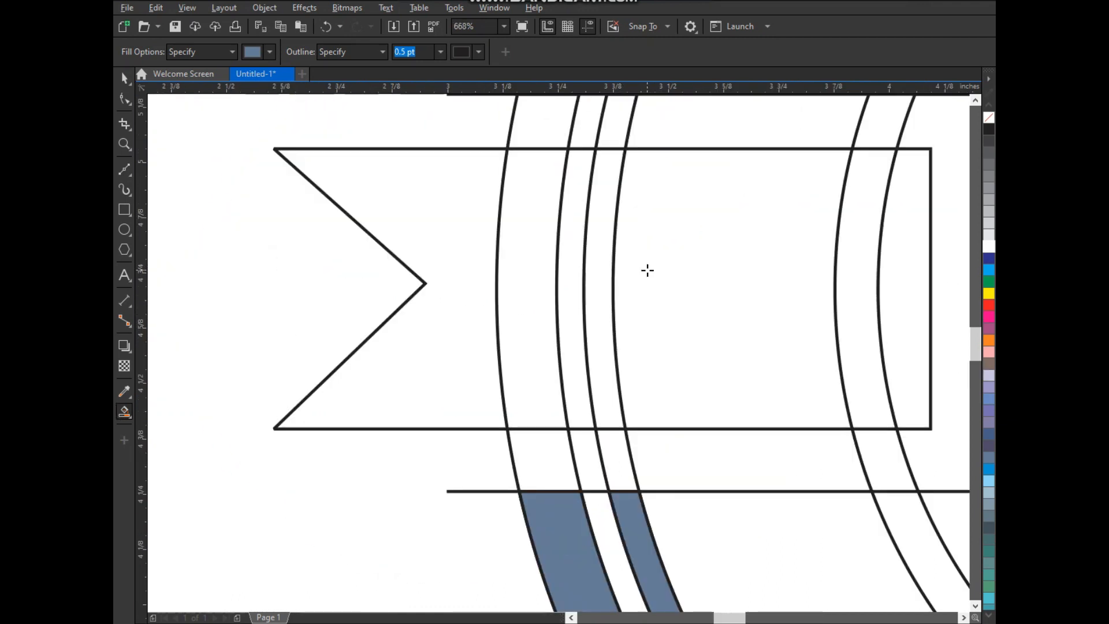
pyautogui.click(647, 267)
pyautogui.click(595, 265)
pyautogui.click(571, 263)
pyautogui.click(537, 257)
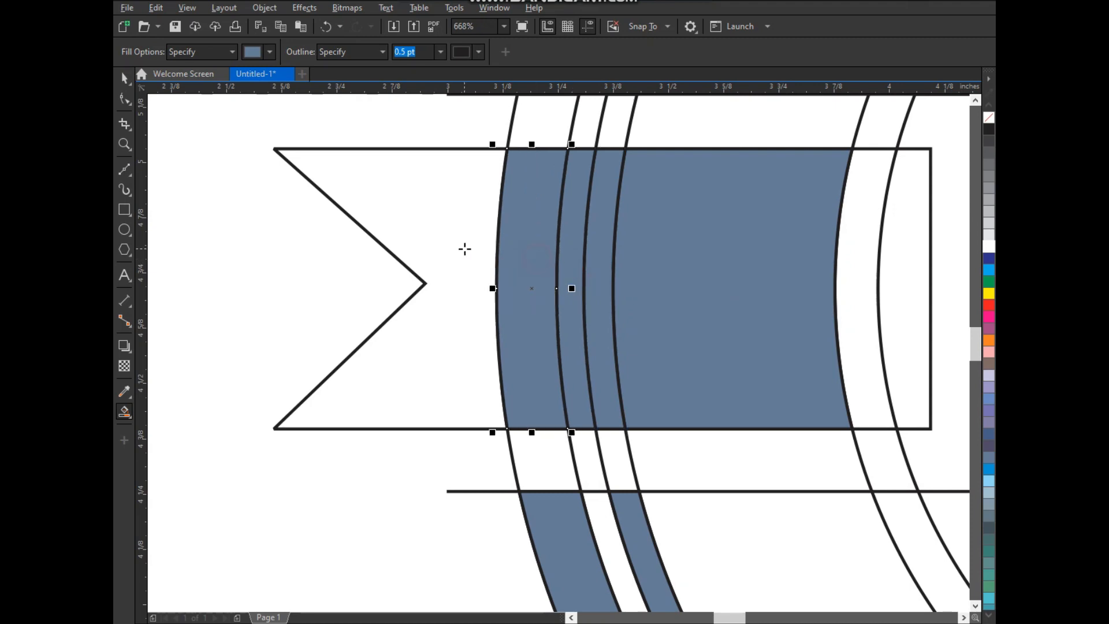
pyautogui.click(463, 247)
# Smart-fill the rest of the innermost circle: the lower segment, the middle band and the two strips overlapped by the ribbon ends
pyautogui.scroll(-4, 528, 300)
pyautogui.moveTo(507, 183); pyautogui.dragTo(832, 411)
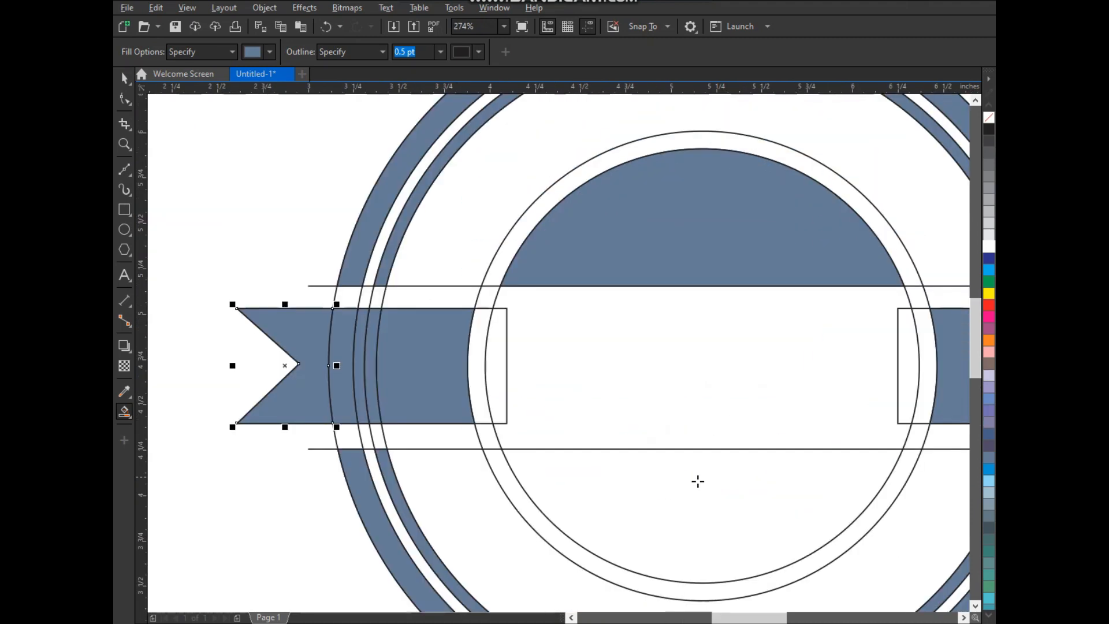
pyautogui.click(698, 477)
pyautogui.scroll(-3, 696, 397)
pyautogui.click(612, 274)
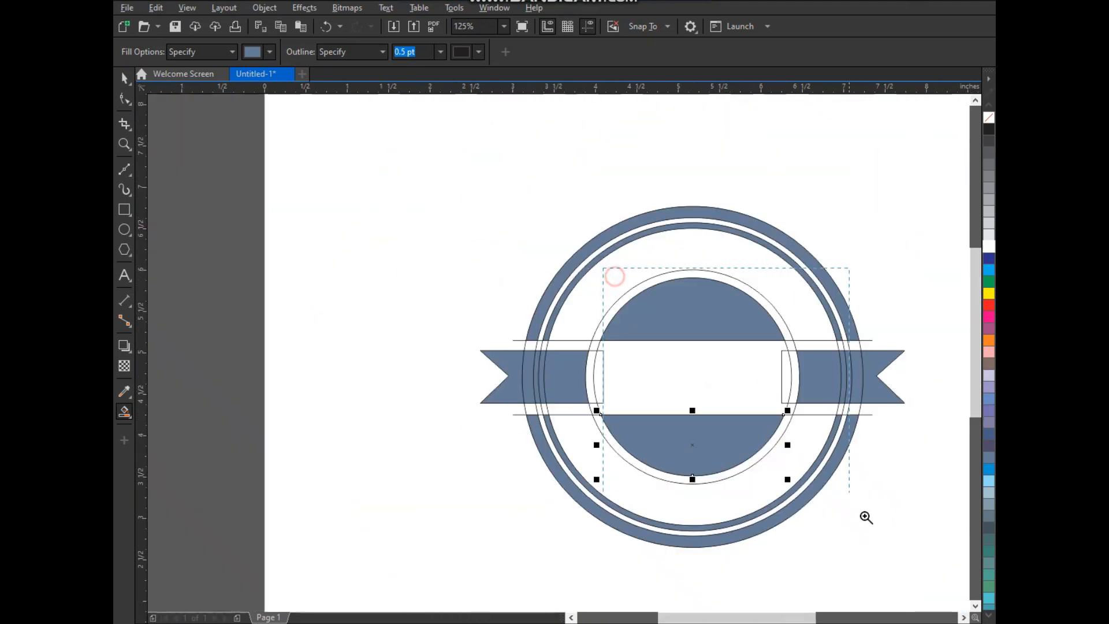
pyautogui.scroll(3, 864, 515)
pyautogui.click(573, 349)
pyautogui.click(677, 318)
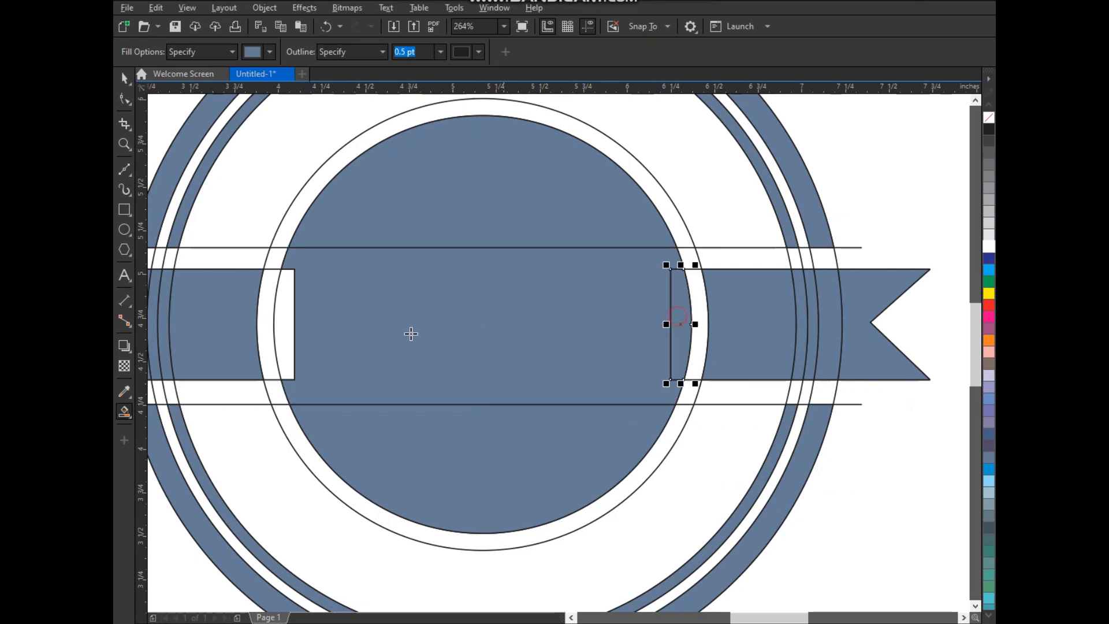
pyautogui.click(283, 320)
# Weld the filled upper and lower ring arcs with the central circle's upper, middle and lower pieces into one shape
pyautogui.press('space')
pyautogui.scroll(-3, 544, 321)
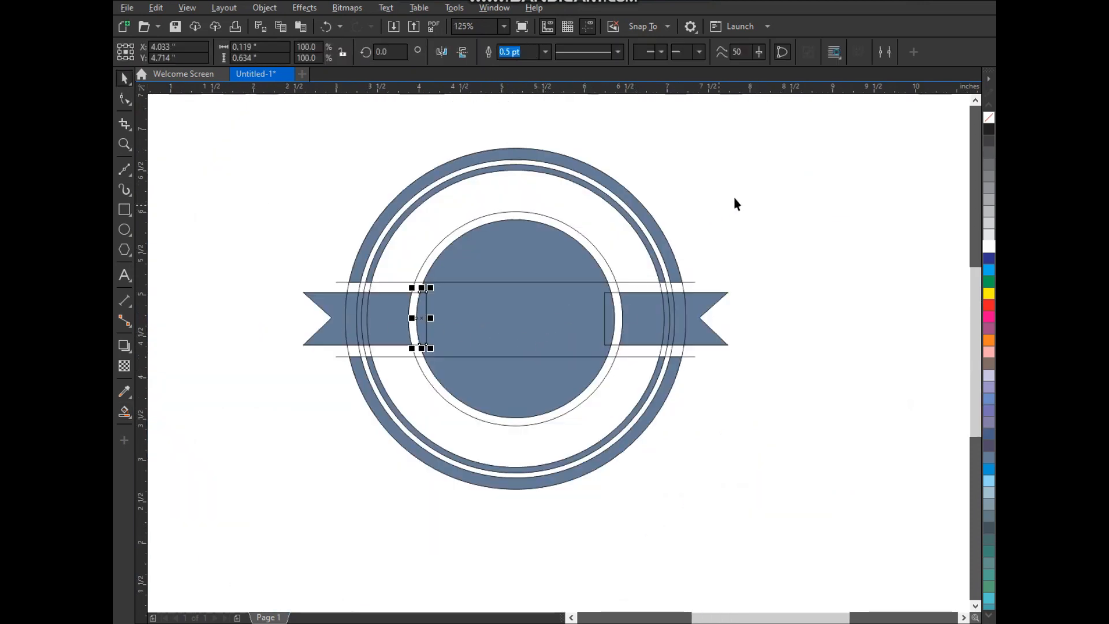
pyautogui.click(736, 202)
pyautogui.moveTo(751, 129); pyautogui.dragTo(267, 485)
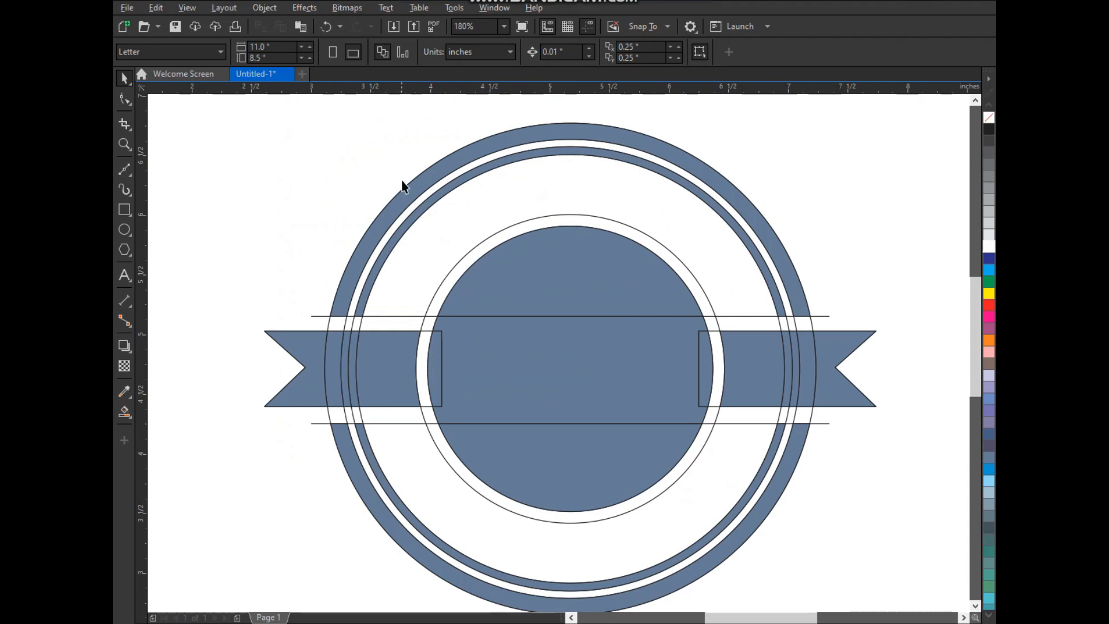
pyautogui.click(428, 174)
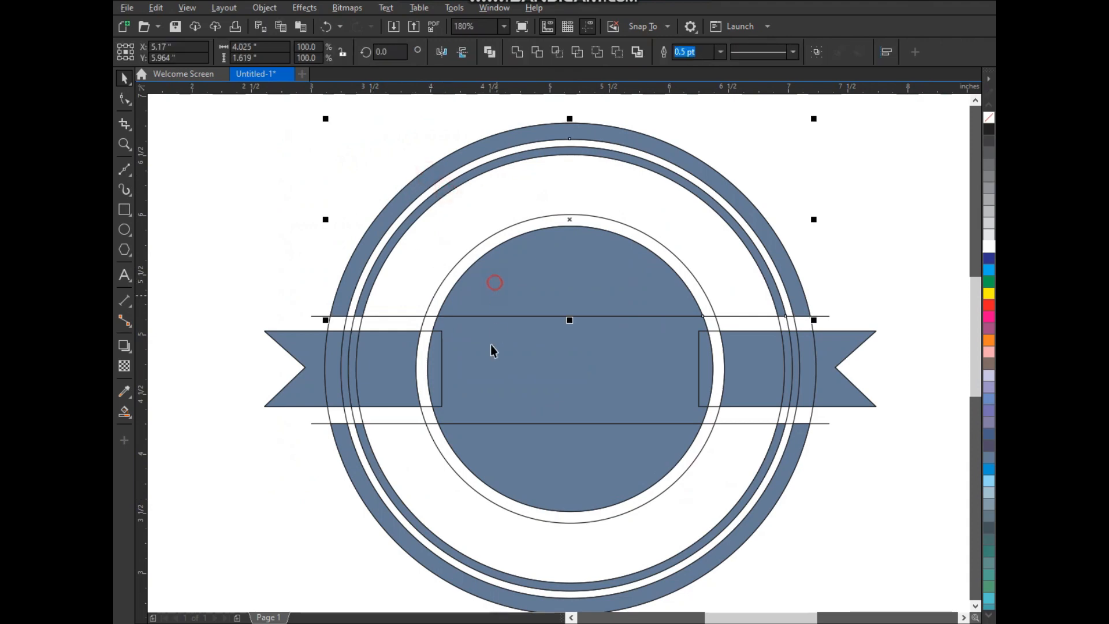
pyautogui.keyDown('shift'); pyautogui.click(536, 459); pyautogui.keyUp('shift')
pyautogui.keyDown('shift'); pyautogui.click(475, 580); pyautogui.keyUp('shift')
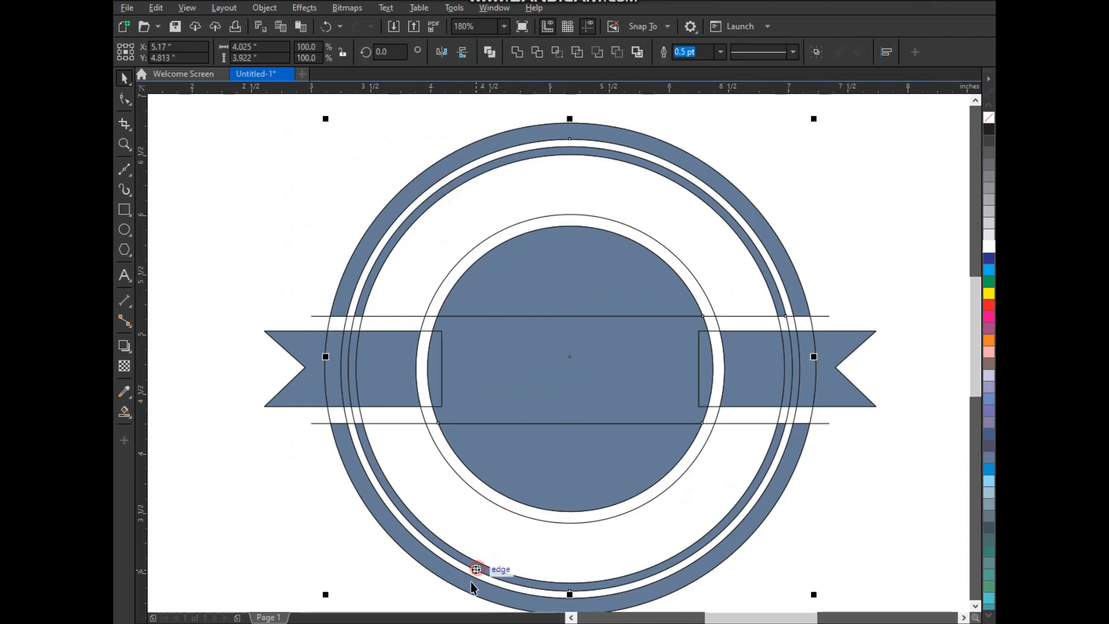
pyautogui.moveTo(589, 296); pyautogui.dragTo(437, 322)
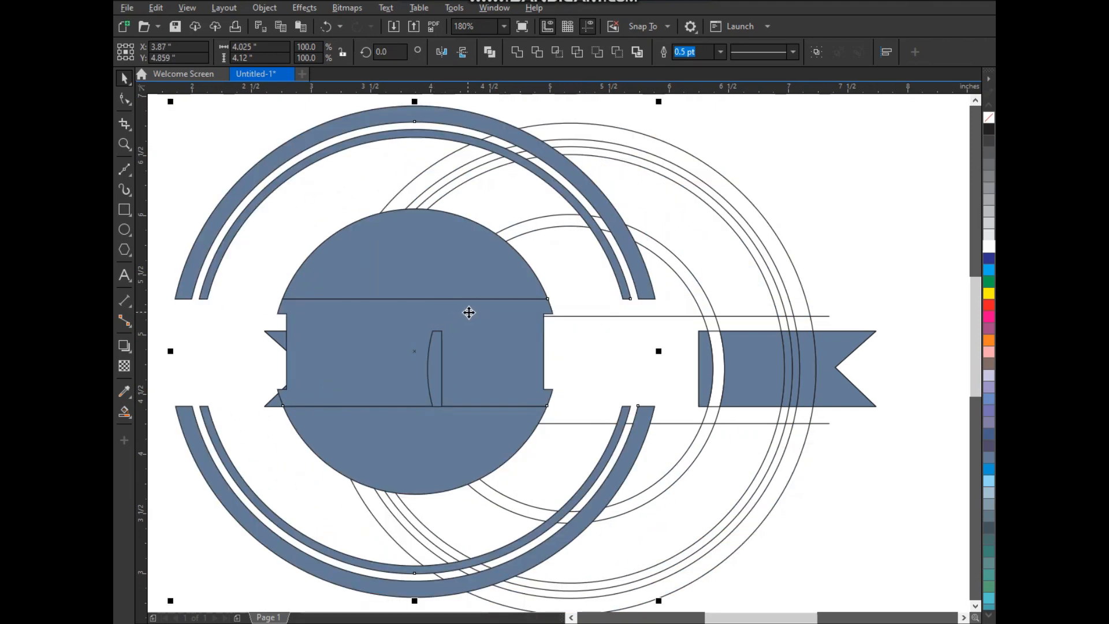
pyautogui.hotkey('ctrl', 'z')
pyautogui.click(519, 55)
pyautogui.moveTo(574, 299); pyautogui.dragTo(437, 285)
pyautogui.hotkey('ctrl', 'z')
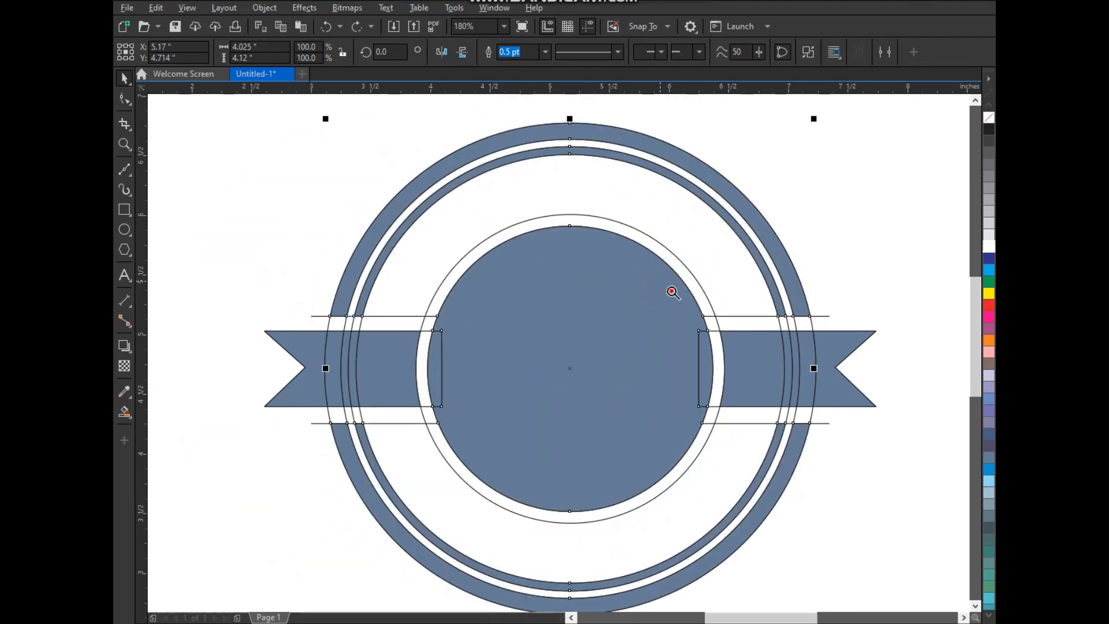
# Weld the filled sections of the right ribbon into a single shape
pyautogui.moveTo(661, 282); pyautogui.dragTo(915, 483)
pyautogui.moveTo(513, 321); pyautogui.dragTo(517, 301)
pyautogui.hotkey('ctrl', 'z')
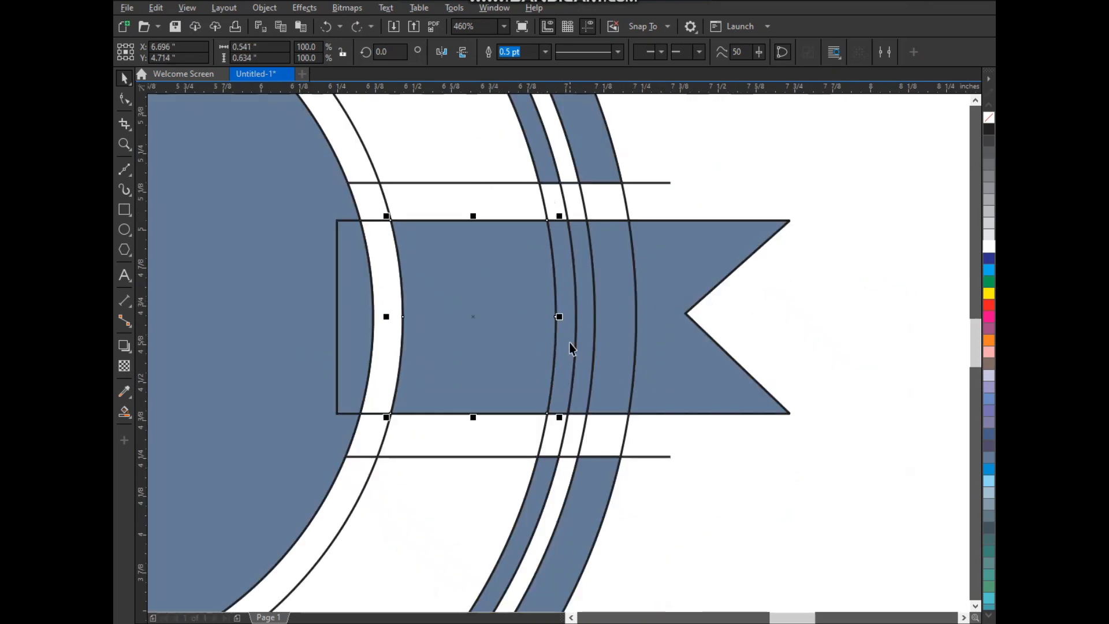
pyautogui.keyDown('shift'); pyautogui.click(570, 342); pyautogui.keyUp('shift')
pyautogui.keyDown('shift'); pyautogui.click(583, 345); pyautogui.keyUp('shift')
pyautogui.keyDown('shift'); pyautogui.click(668, 359); pyautogui.keyUp('shift')
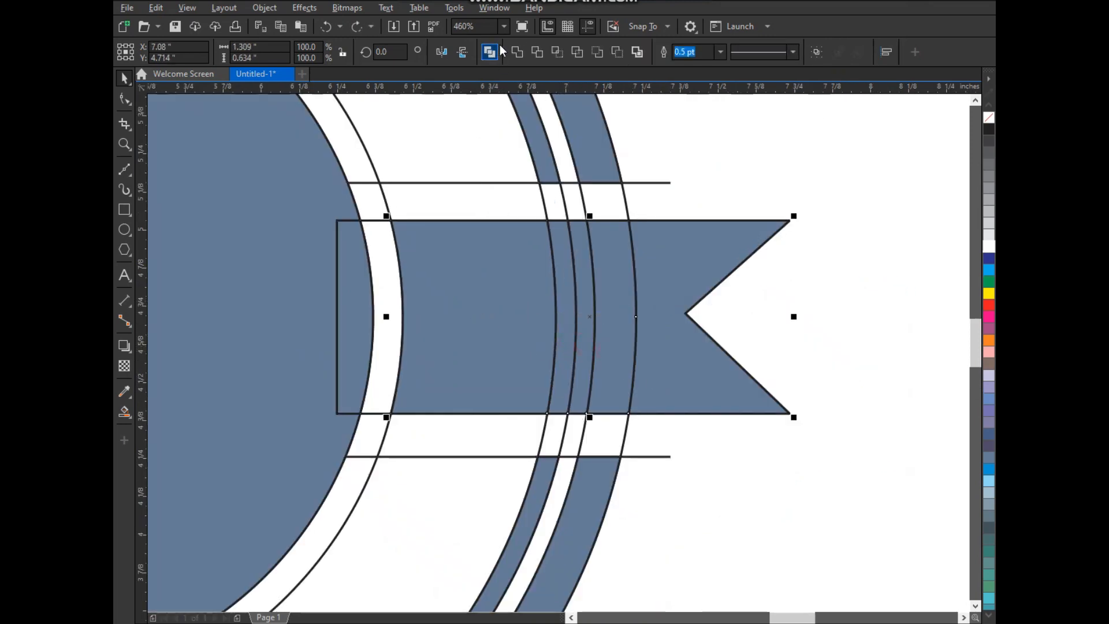
pyautogui.click(518, 52)
pyautogui.moveTo(588, 298); pyautogui.dragTo(664, 326)
pyautogui.hotkey('ctrl', 'z')
# Weld the narrow strip at the central circle's right edge to the main badge shape
pyautogui.moveTo(365, 271); pyautogui.dragTo(342, 276)
pyautogui.hotkey('ctrl', 'z')
pyautogui.click(300, 289)
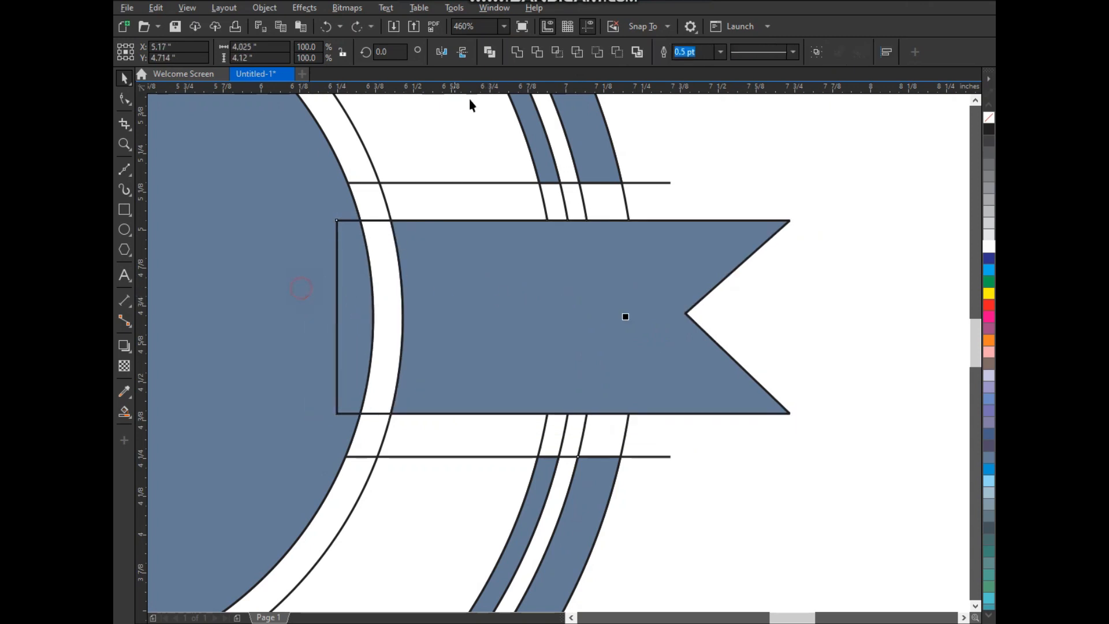
pyautogui.click(516, 52)
# Weld the filled sections of the left ribbon into a single shape
pyautogui.scroll(-5, 511, 268)
pyautogui.moveTo(117, 406); pyautogui.dragTo(102, 404)
pyautogui.moveTo(362, 311); pyautogui.dragTo(338, 307)
pyautogui.hotkey('ctrl', 'z')
pyautogui.press('F2')
pyautogui.moveTo(372, 235); pyautogui.dragTo(547, 416)
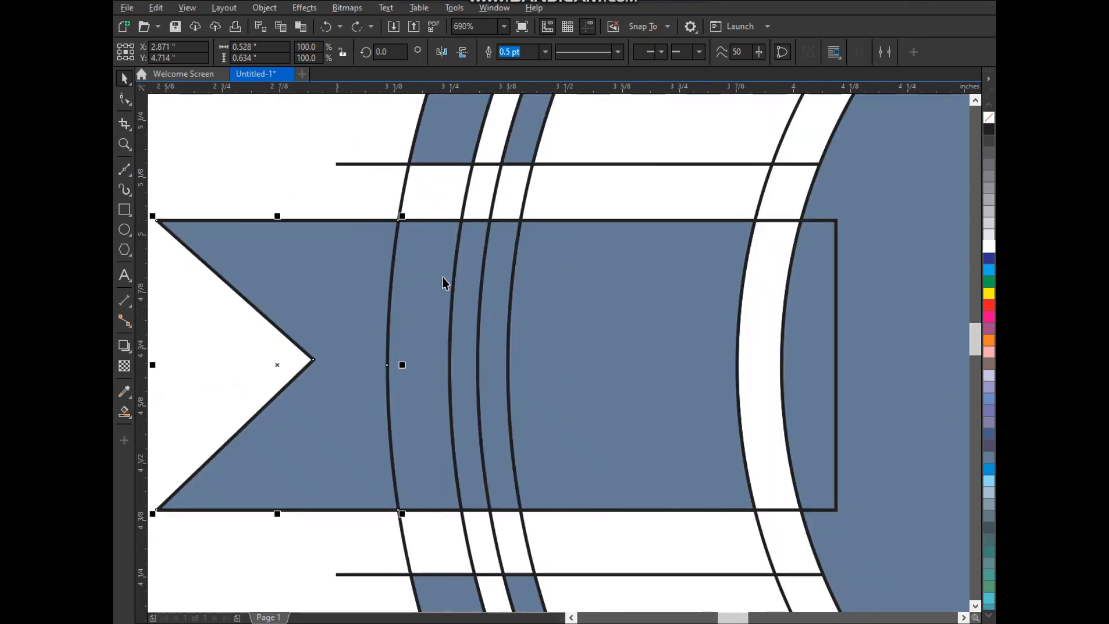
pyautogui.keyDown('shift'); pyautogui.click(430, 269); pyautogui.keyUp('shift')
pyautogui.keyDown('shift'); pyautogui.click(470, 265); pyautogui.keyUp('shift')
pyautogui.keyDown('shift'); pyautogui.click(506, 265); pyautogui.keyUp('shift')
pyautogui.keyDown('shift'); pyautogui.click(594, 283); pyautogui.keyUp('shift')
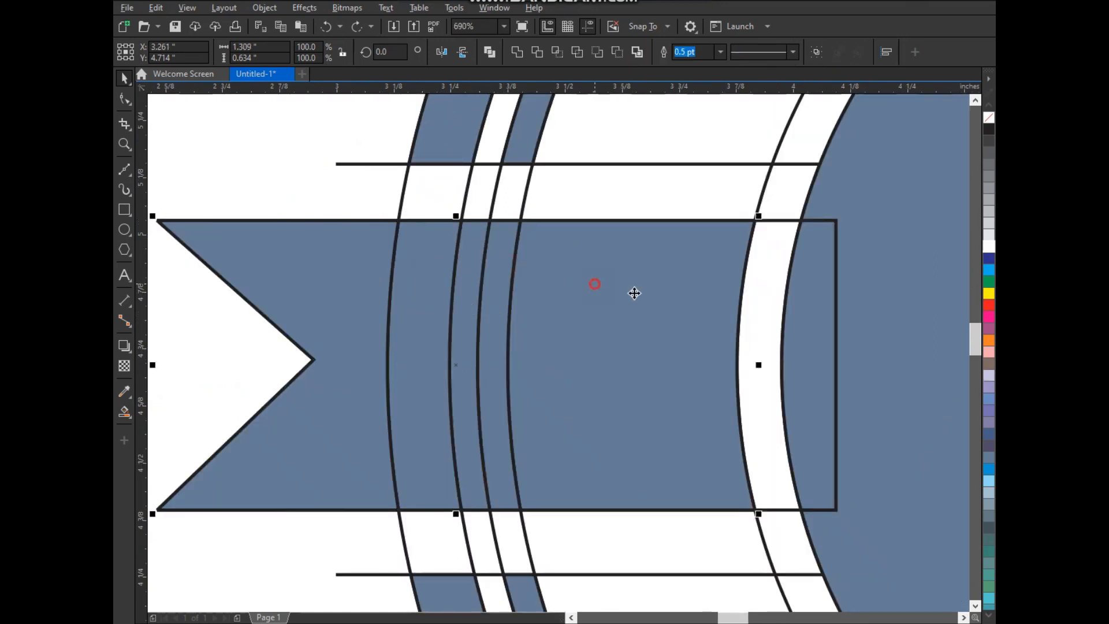
pyautogui.scroll(-3, 557, 318)
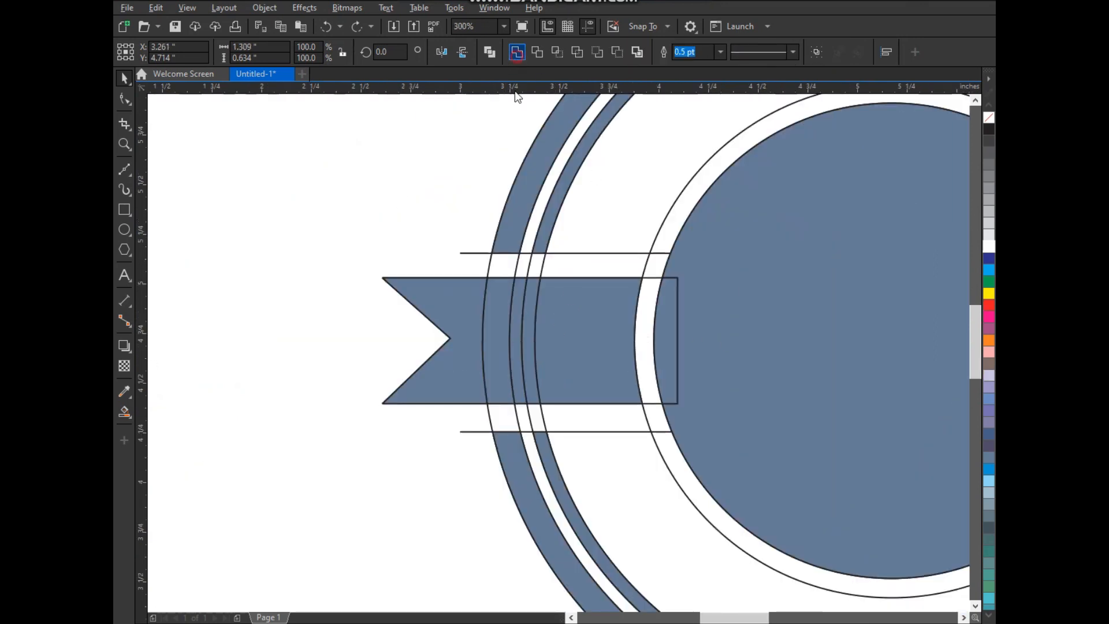
pyautogui.scroll(-4, 518, 244)
pyautogui.scroll(2, 594, 342)
pyautogui.moveTo(605, 338); pyautogui.dragTo(620, 335)
pyautogui.hotkey('ctrl', 'z')
pyautogui.keyDown('shift'); pyautogui.click(784, 337); pyautogui.keyUp('shift')
pyautogui.keyDown('shift'); pyautogui.click(443, 339); pyautogui.keyUp('shift')
pyautogui.scroll(-2, 654, 352)
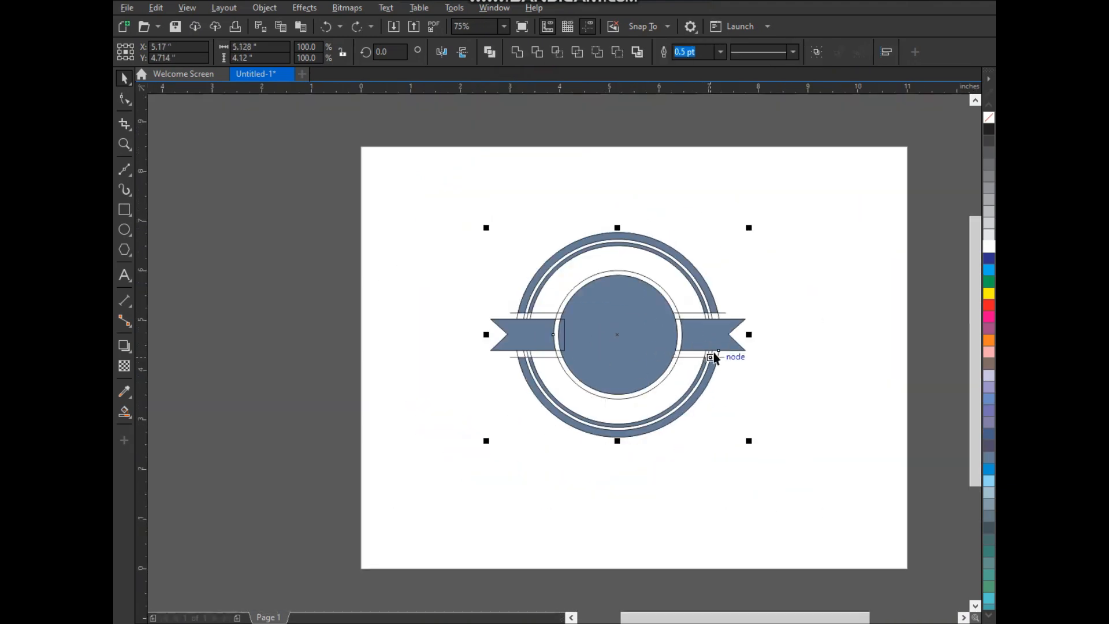
pyautogui.click(403, 246)
# Weld the remaining narrow strip at the central circle's left edge to the main badge shape
pyautogui.moveTo(533, 290); pyautogui.dragTo(654, 408)
pyautogui.click(427, 262)
pyautogui.keyDown('shift'); pyautogui.click(464, 261); pyautogui.keyUp('shift')
pyautogui.click(517, 52)
pyautogui.scroll(-3, 532, 344)
pyautogui.click(257, 261)
# Move the filled badge and both ribbons together to the left, clear of the construction outlines, to about X -0.33 in
pyautogui.click(434, 329)
pyautogui.keyDown('shift'); pyautogui.click(432, 324); pyautogui.keyUp('shift')
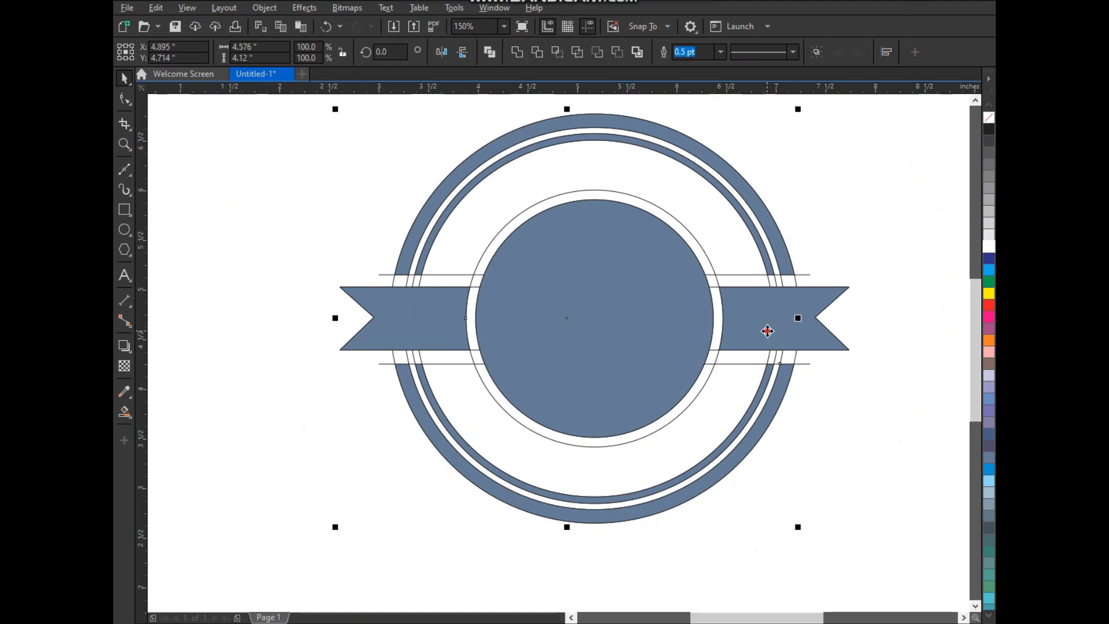
pyautogui.moveTo(778, 330); pyautogui.dragTo(260, 330)
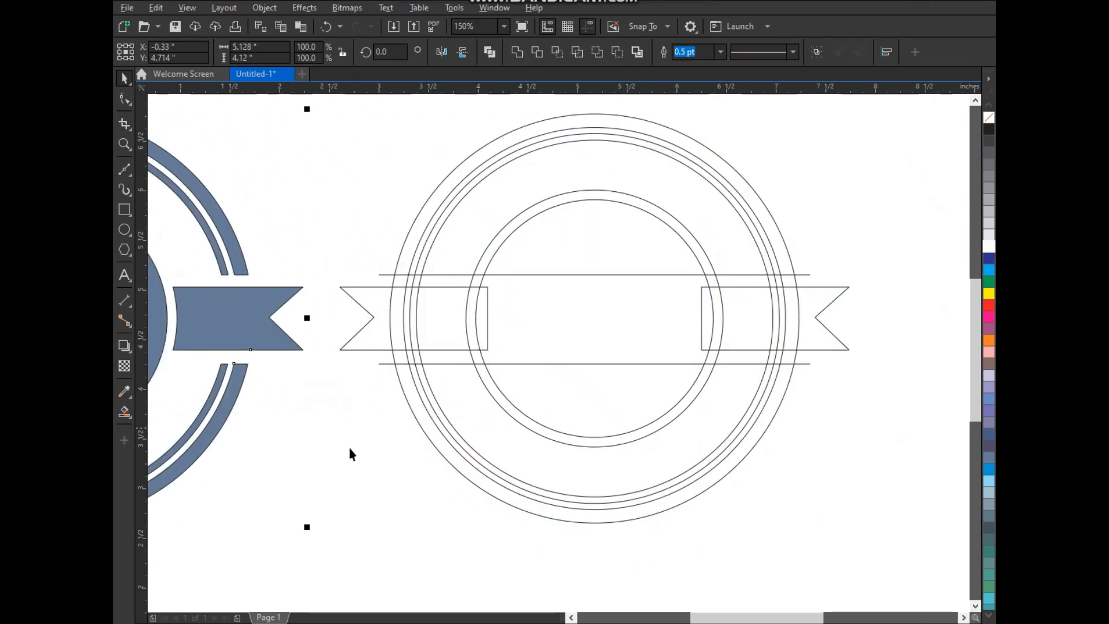
# Delete the circle, ribbon and line outlines used to construct the badge
pyautogui.click(462, 376)
pyautogui.scroll(-2, 463, 376)
pyautogui.moveTo(686, 450); pyautogui.dragTo(693, 460)
pyautogui.press('Delete')
# Move the filled badge and both ribbons together back onto the page, to about X 5.073 in
pyautogui.moveTo(547, 200); pyautogui.dragTo(150, 467)
pyautogui.moveTo(306, 373); pyautogui.dragTo(549, 376)
pyautogui.hotkey('shift', 'F2')
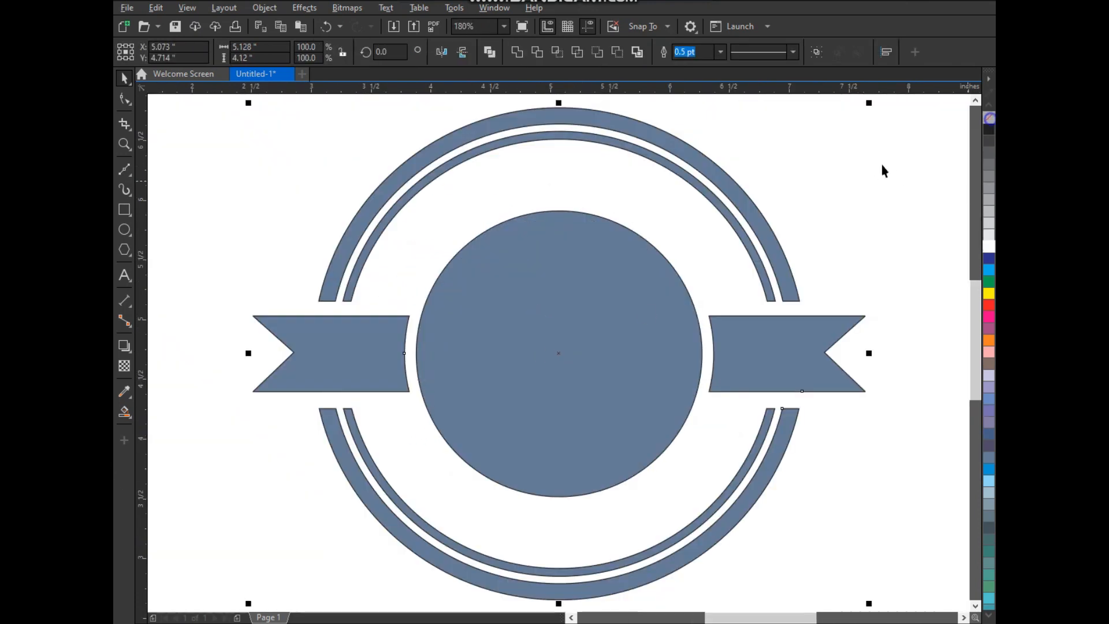
# Remove the outline from the filled badge and both ribbons
pyautogui.rightClick(989, 118)
pyautogui.scroll(-1, 537, 268)
pyautogui.moveTo(726, 456); pyautogui.dragTo(754, 484)
pyautogui.click(819, 260)
pyautogui.moveTo(559, 303); pyautogui.dragTo(582, 301)
pyautogui.hotkey('ctrl', 'z')
pyautogui.click(832, 238)
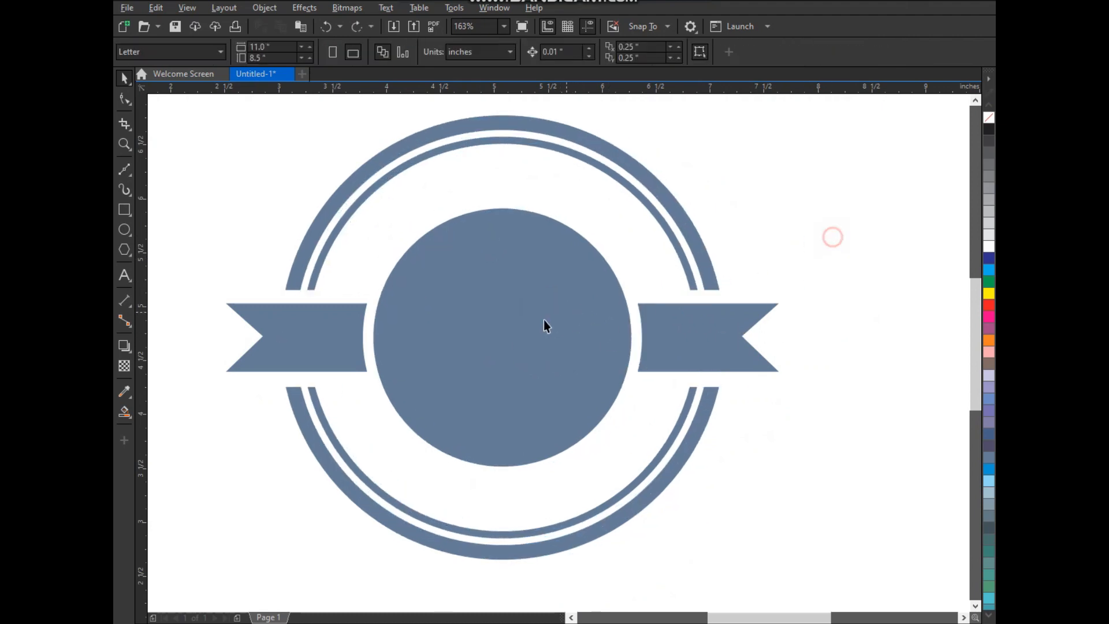
# Draw a five-pointed star about 0.34 in wide and position it on the right ribbon
pyautogui.scroll(-2, 546, 318)
pyautogui.press('F2')
pyautogui.moveTo(397, 212); pyautogui.dragTo(712, 468)
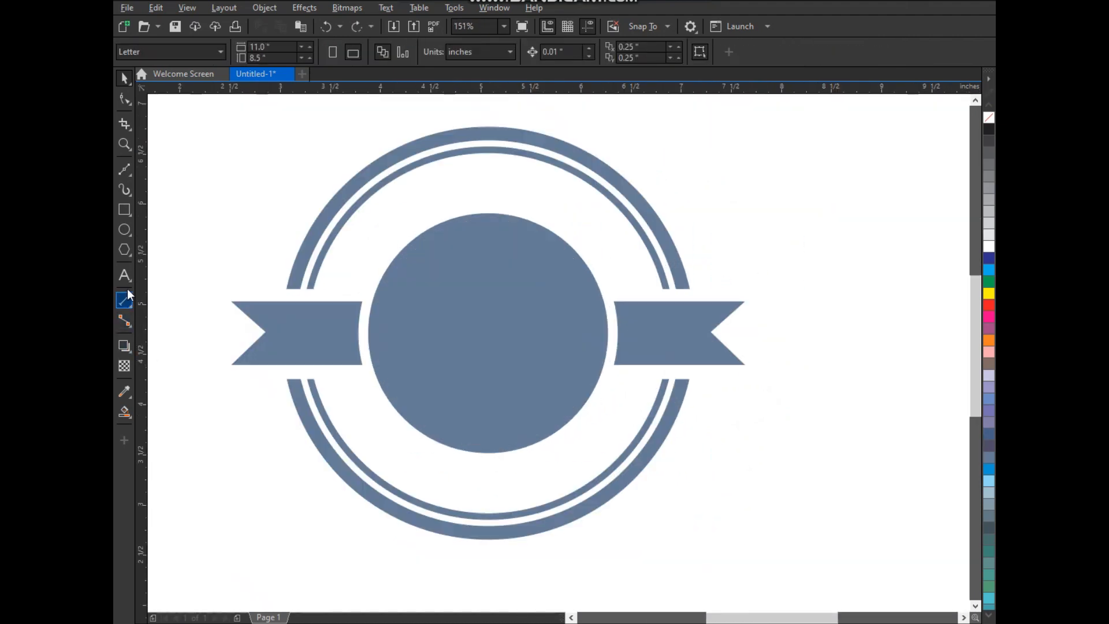
pyautogui.click(129, 254)
pyautogui.click(158, 268)
pyautogui.moveTo(630, 276); pyautogui.dragTo(678, 325)
pyautogui.moveTo(436, 280); pyautogui.dragTo(590, 426)
pyautogui.press('space')
pyautogui.moveTo(545, 384); pyautogui.dragTo(529, 363)
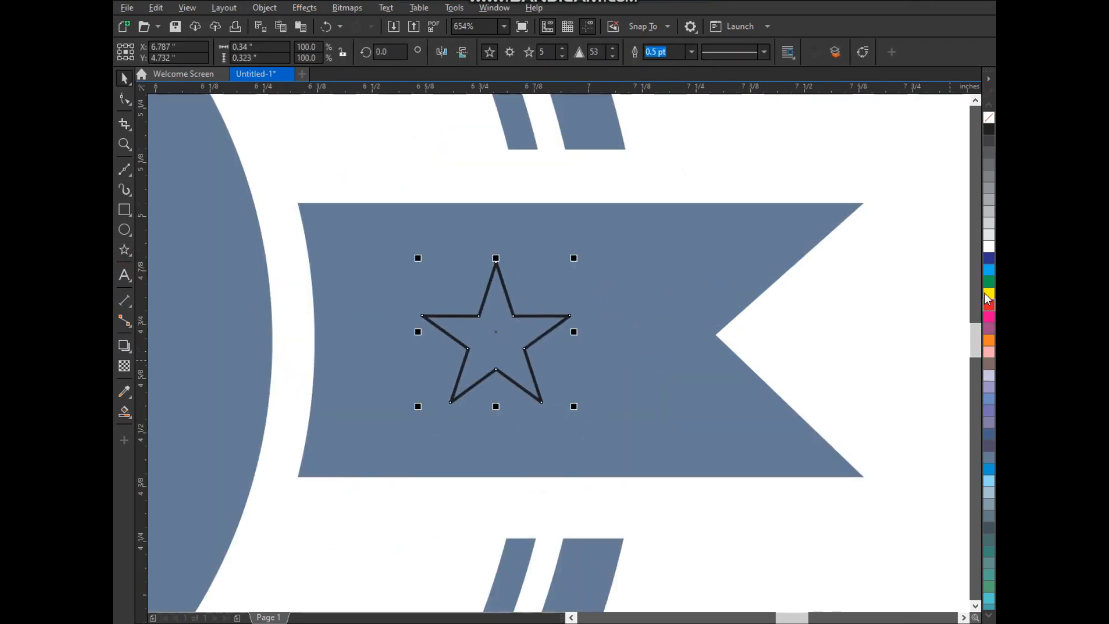
# Fill the star on the right ribbon with white and remove its outline
pyautogui.click(989, 247)
pyautogui.rightClick(989, 117)
pyautogui.scroll(-5, 720, 339)
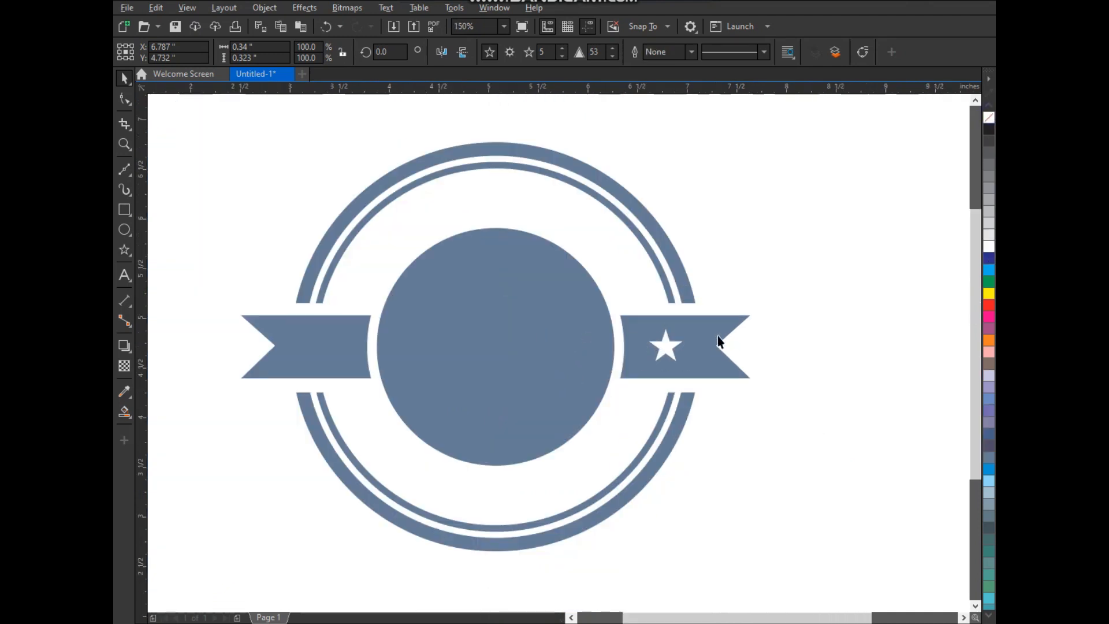
# Copy the star straight across onto the left ribbon and group the two stars
pyautogui.scroll(2, 594, 367)
pyautogui.moveTo(852, 324); pyautogui.dragTo(402, 325)
pyautogui.keyDown('shift'); pyautogui.click(851, 327); pyautogui.keyUp('shift')
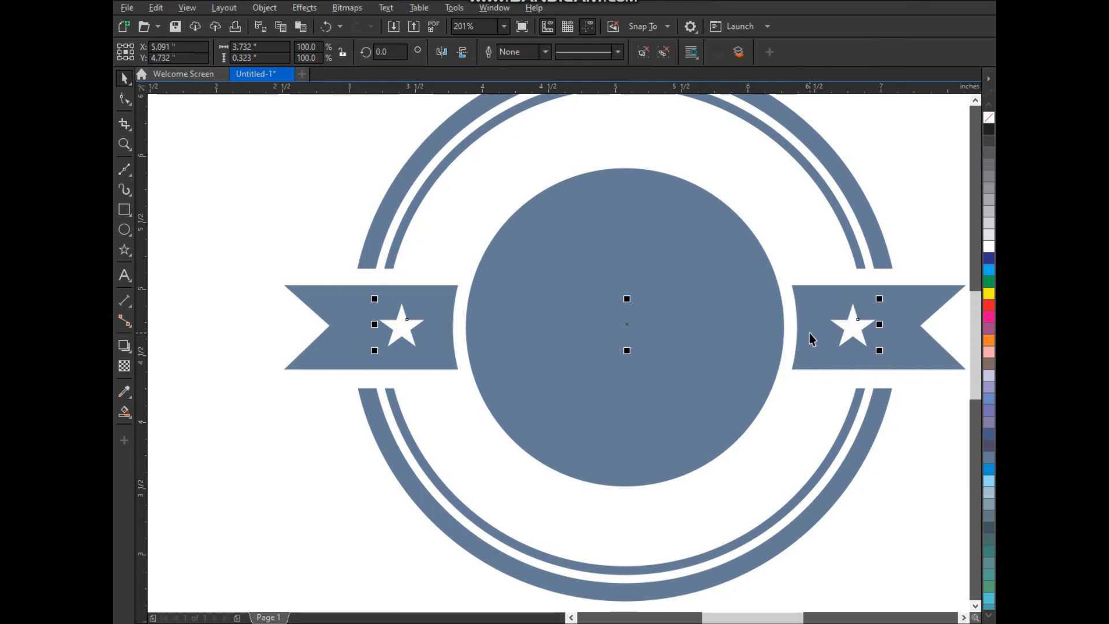
# Try to centre the pair of stars on the right ribbon alone
pyautogui.keyDown('shift'); pyautogui.click(819, 364); pyautogui.keyUp('shift')
pyautogui.press('c')
pyautogui.hotkey('ctrl', 'z')
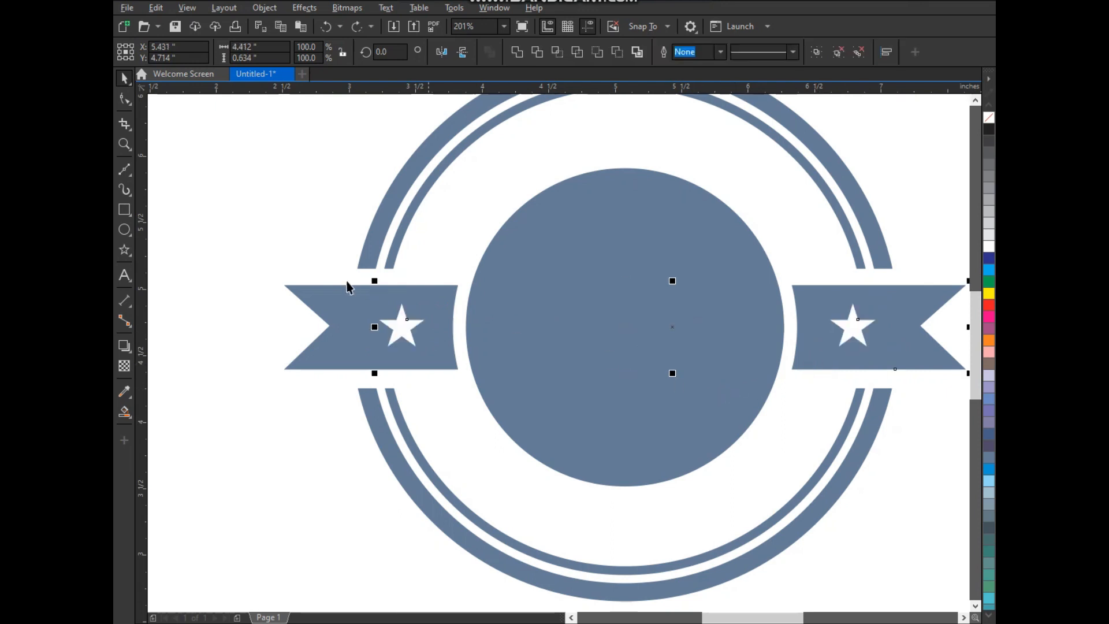
pyautogui.keyDown('shift'); pyautogui.click(879, 367); pyautogui.keyUp('shift')
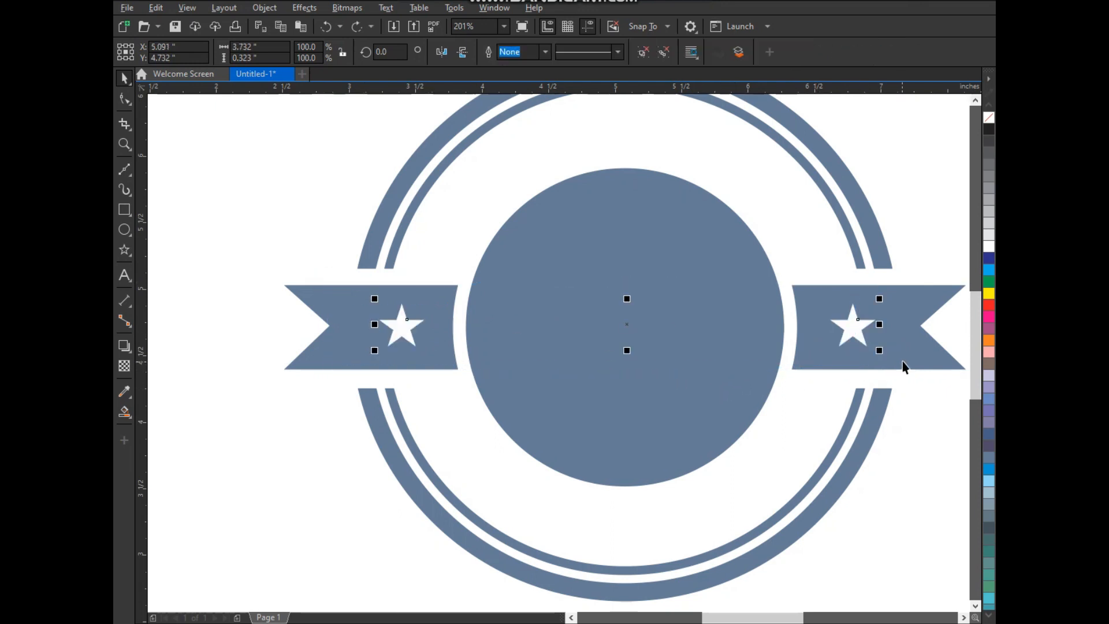
pyautogui.hotkey('ctrl', 'shift', 'z')
pyautogui.click(929, 443)
pyautogui.click(653, 338)
# Group the two ribbons and align the pair of stars to their horizontal centre
pyautogui.click(432, 325)
pyautogui.keyDown('shift'); pyautogui.click(849, 304); pyautogui.keyUp('shift')
pyautogui.hotkey('ctrl', 'g')
pyautogui.click(665, 328)
pyautogui.keyDown('shift'); pyautogui.click(848, 339); pyautogui.keyUp('shift')
pyautogui.press('c')
pyautogui.click(906, 451)
# Draw a vertical Bézier line about 0.156 in tall on the empty page area beside the badge's upper right
pyautogui.scroll(-3, 503, 312)
pyautogui.press('z')
pyautogui.moveTo(392, 164); pyautogui.dragTo(814, 478)
pyautogui.moveTo(722, 175); pyautogui.dragTo(762, 225)
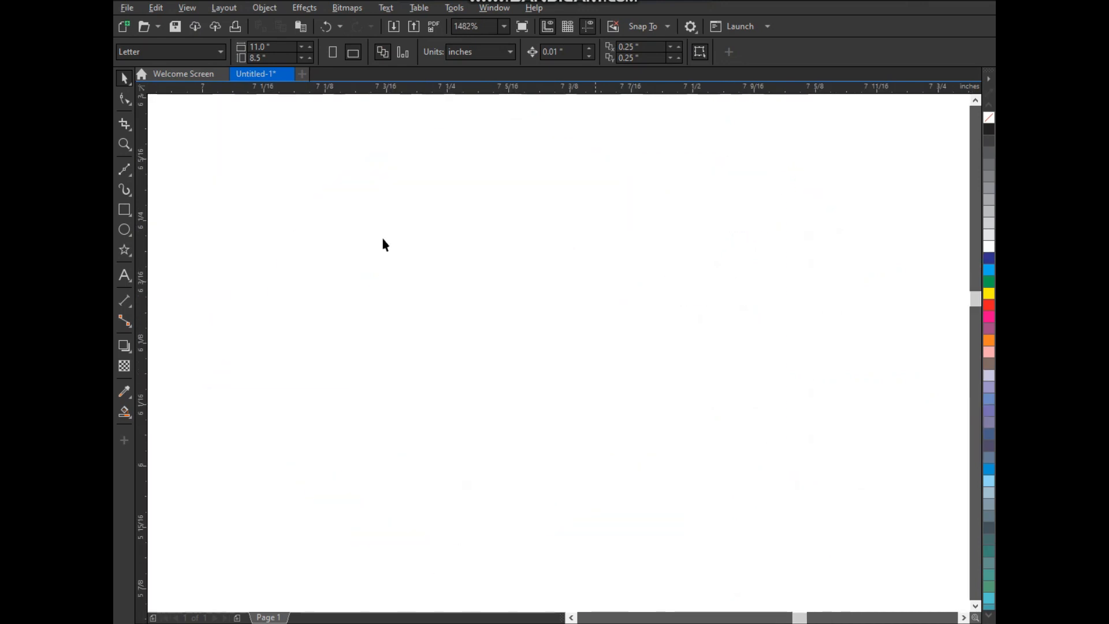
pyautogui.click(130, 174)
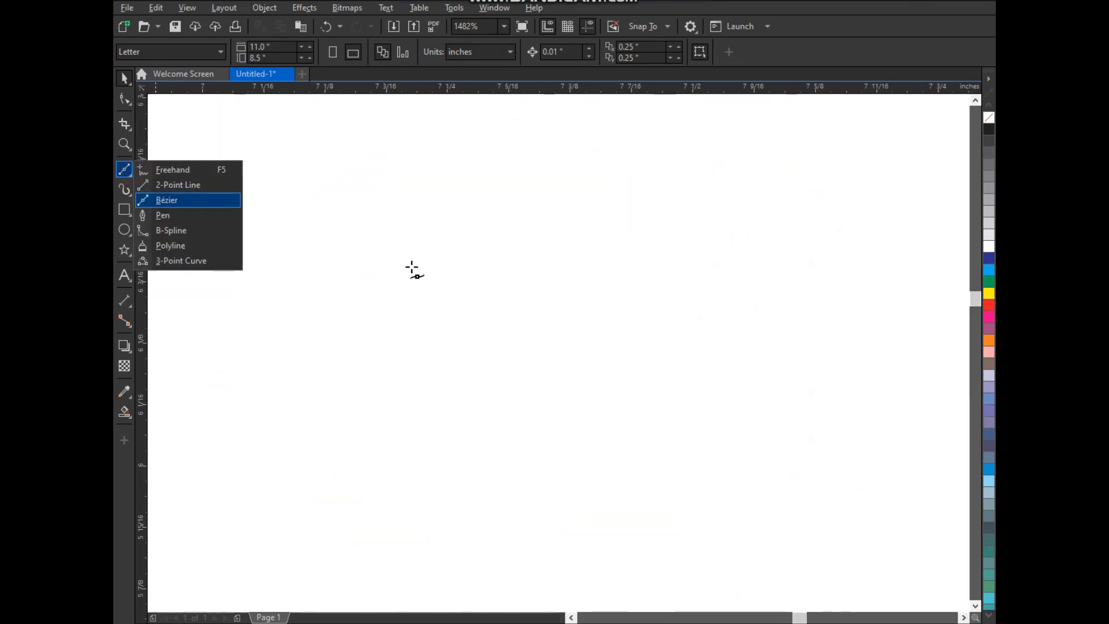
pyautogui.click(205, 201)
pyautogui.click(511, 162)
pyautogui.press('space')
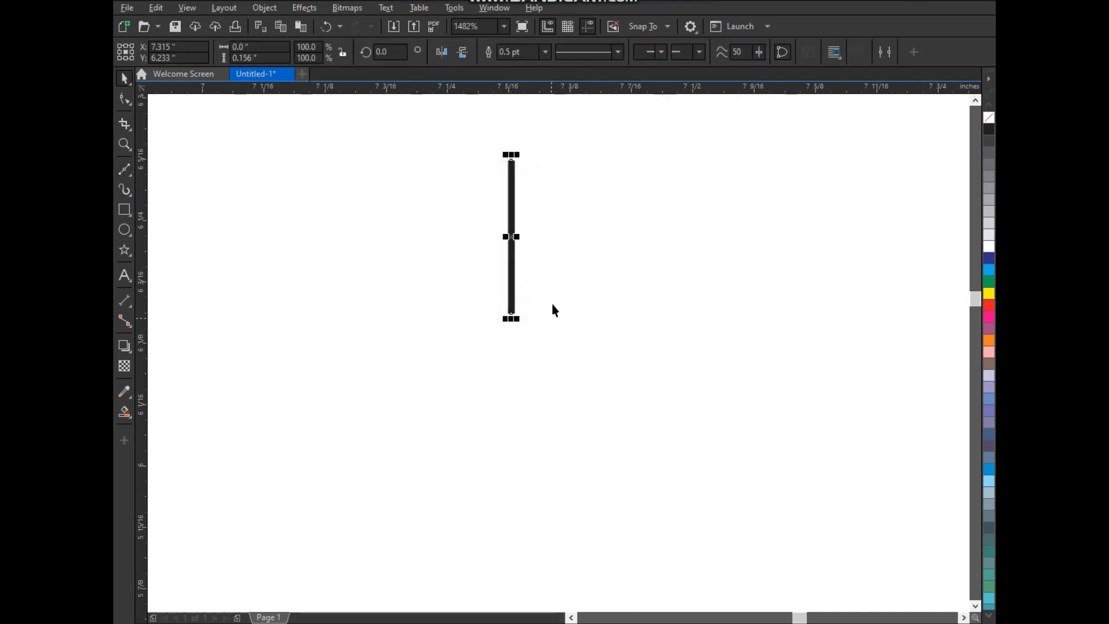
# Convert the short vertical line to a curve and bow it outward to the right
pyautogui.press('F10')
pyautogui.moveTo(471, 137); pyautogui.dragTo(574, 329)
pyautogui.click(324, 52)
pyautogui.moveTo(513, 234)
pyautogui.mouseDown()
pyautogui.moveTo(480, 237)
pyautogui.moveTo(527, 237)
pyautogui.mouseUp()
# Add a mirrored copy of the bowed curve and join both halves into a pointed leaf about 0.059 in wide
pyautogui.press('space')
pyautogui.rightClick(528, 237)
pyautogui.keyDown('shift'); pyautogui.click(493, 228); pyautogui.keyUp('shift')
pyautogui.click(517, 52)
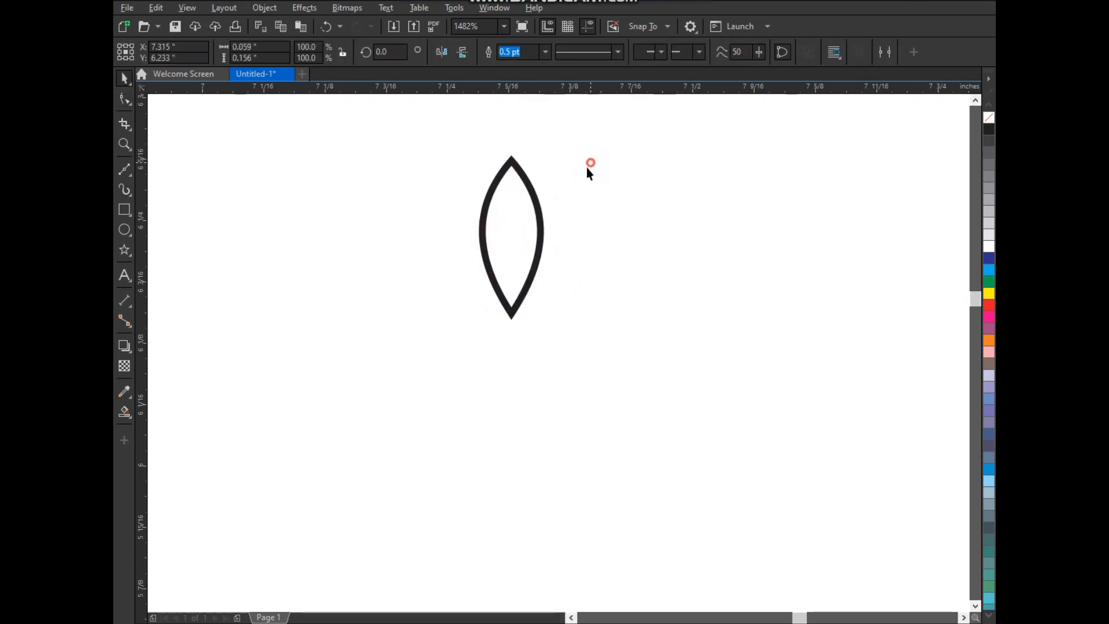
# Enlarge the leaf to about 268.5%, roughly 0.159 by 0.419 in
pyautogui.scroll(-5, 548, 249)
pyautogui.press('z')
pyautogui.moveTo(599, 193); pyautogui.dragTo(245, 435)
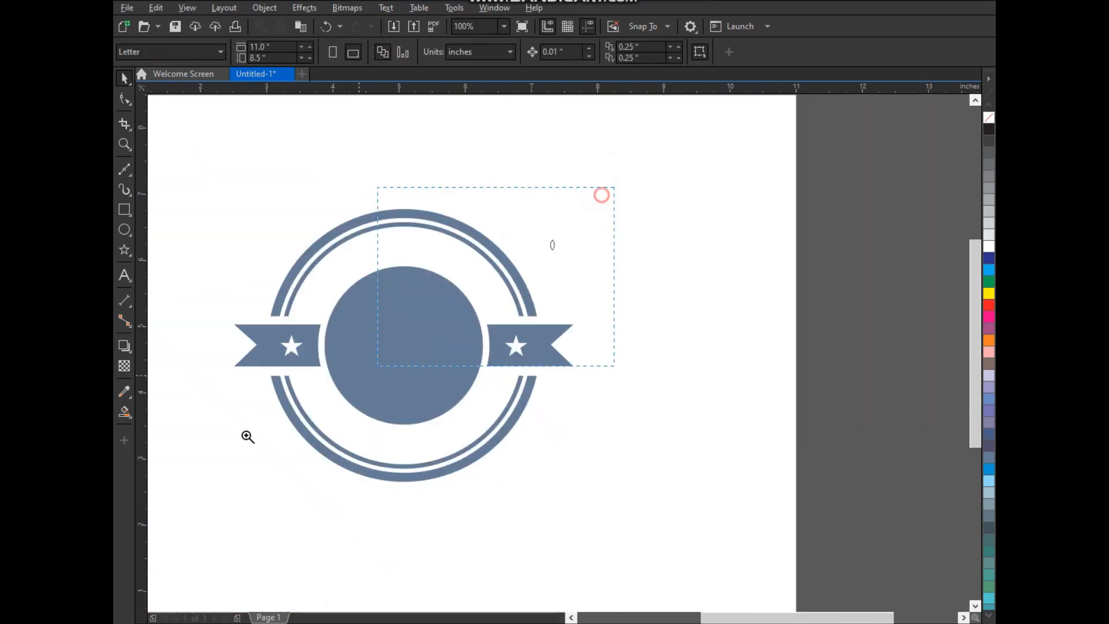
pyautogui.press('space')
pyautogui.moveTo(730, 201); pyautogui.dragTo(820, 271)
pyautogui.press('z')
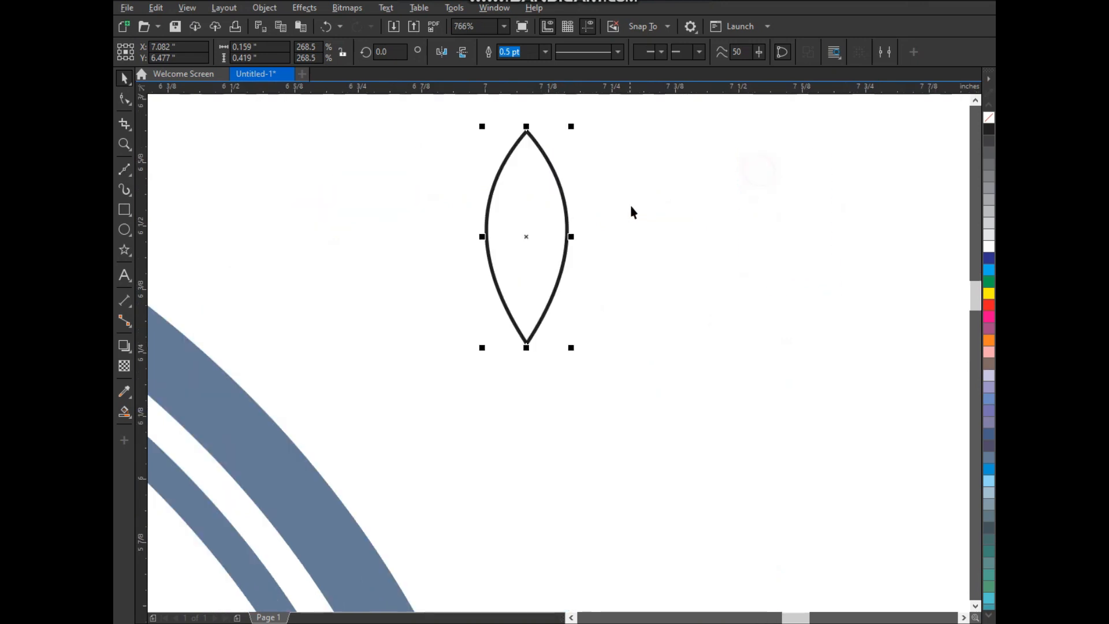
# Rotate the leaf clockwise to about 318.3 degrees
pyautogui.click(562, 198)
pyautogui.moveTo(573, 124); pyautogui.dragTo(612, 195)
pyautogui.click(632, 226)
# Create a mirrored copy of the leaf on its left, leaving a small gap between the two lower tips
pyautogui.click(557, 203)
pyautogui.moveTo(601, 236); pyautogui.dragTo(414, 269)
pyautogui.rightClick(415, 270)
pyautogui.moveTo(527, 272); pyautogui.dragTo(538, 270)
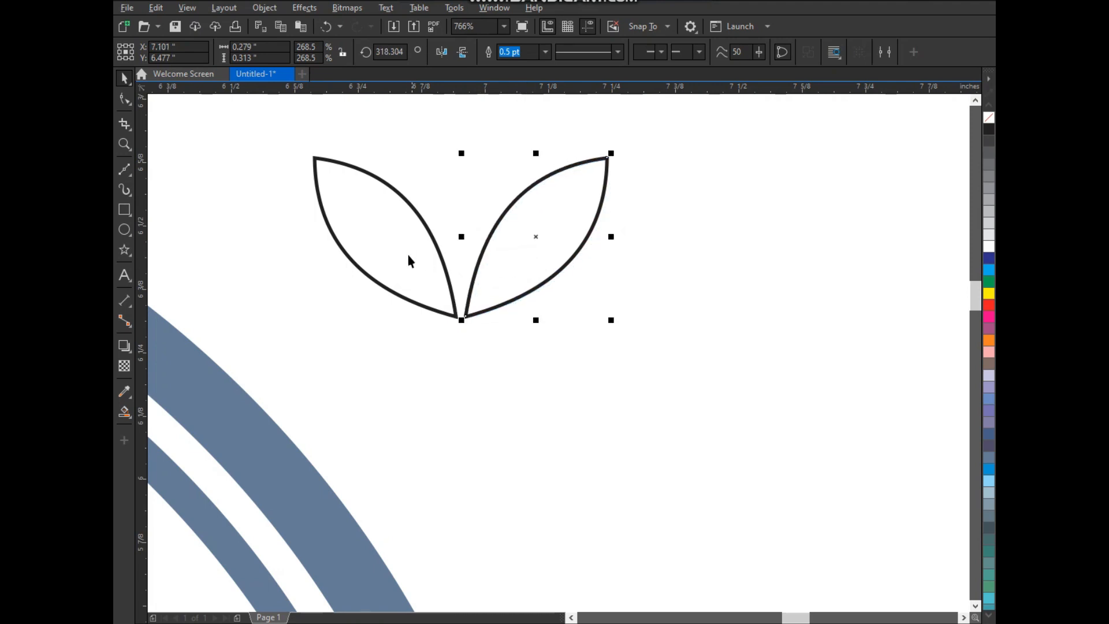
# Fill both leaves with black, remove their outlines and group them as a pair
pyautogui.keyDown('shift'); pyautogui.click(409, 257); pyautogui.keyUp('shift')
pyautogui.click(989, 129)
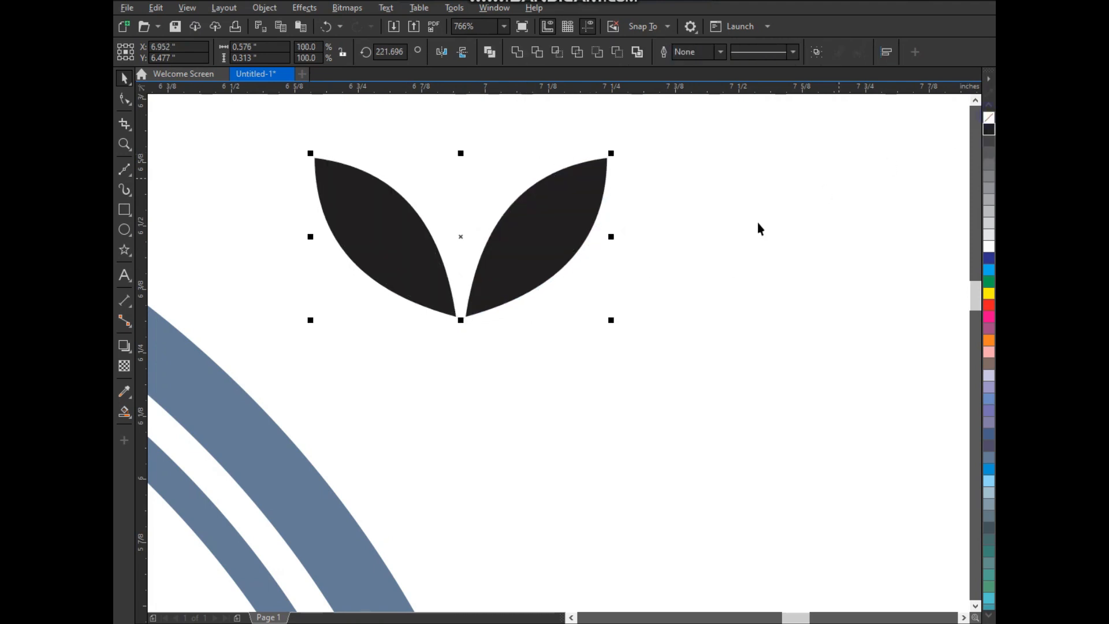
pyautogui.scroll(-5, 680, 202)
pyautogui.hotkey('ctrl', 'g')
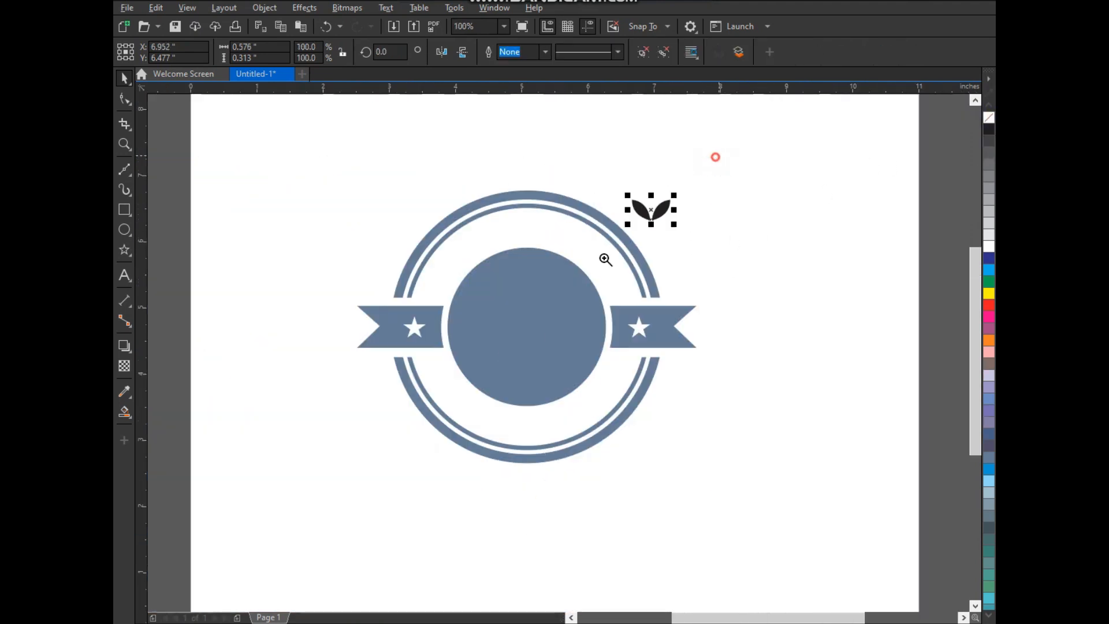
# Recolour both ribbons and the main badge shape gold
pyautogui.scroll(2, 605, 259)
pyautogui.click(741, 370)
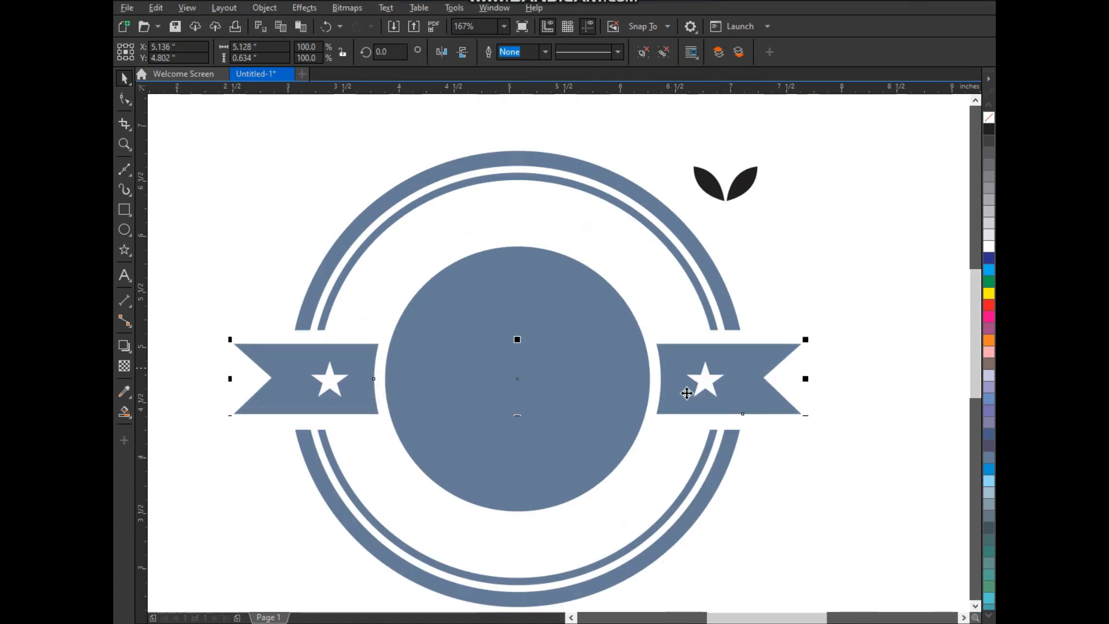
pyautogui.click(215, 622)
pyautogui.click(479, 379)
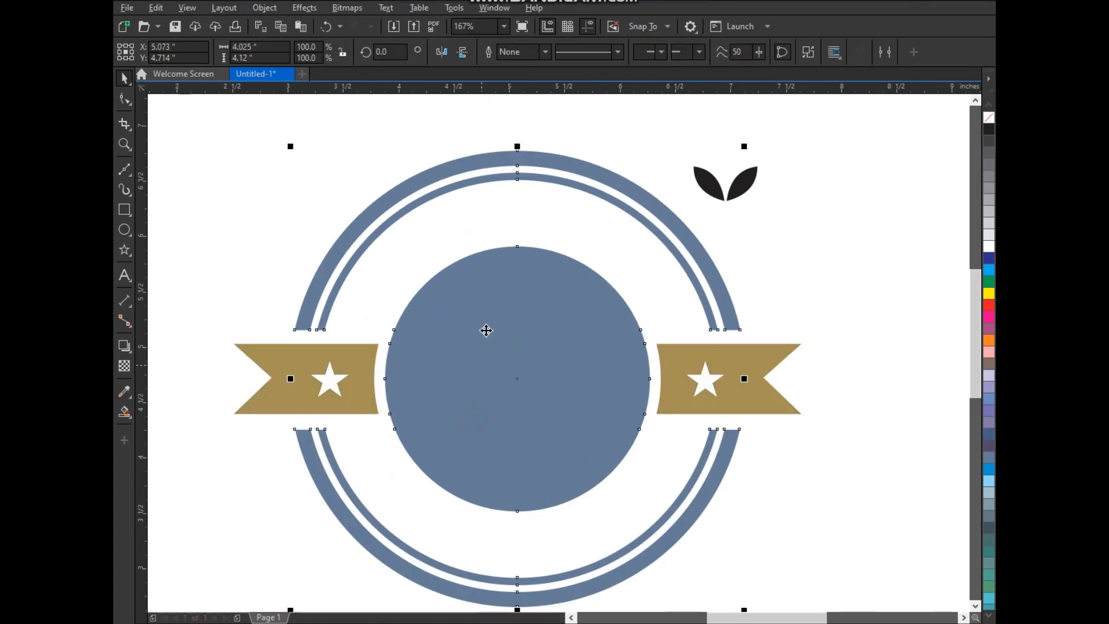
pyautogui.hotkey('ctrl', 'r')
pyautogui.click(778, 242)
# Move the leaf pair into the gap between the inner ring and the central circle, above the left ribbon
pyautogui.scroll(-2, 778, 243)
pyautogui.scroll(2, 682, 223)
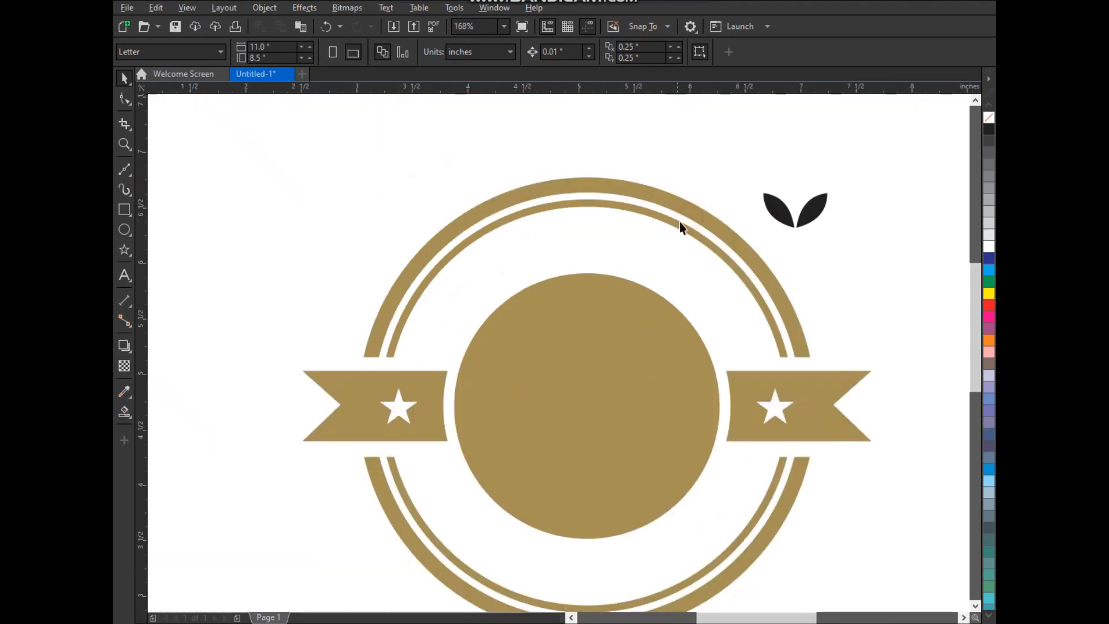
pyautogui.moveTo(800, 220); pyautogui.dragTo(456, 311)
pyautogui.press('F2')
pyautogui.moveTo(399, 272); pyautogui.dragTo(549, 388)
# Shrink the leaf pair to about 72.8% and rotate it to about 345.2 degrees to follow the ring
pyautogui.moveTo(562, 349); pyautogui.dragTo(525, 347)
pyautogui.moveTo(494, 280); pyautogui.dragTo(469, 405)
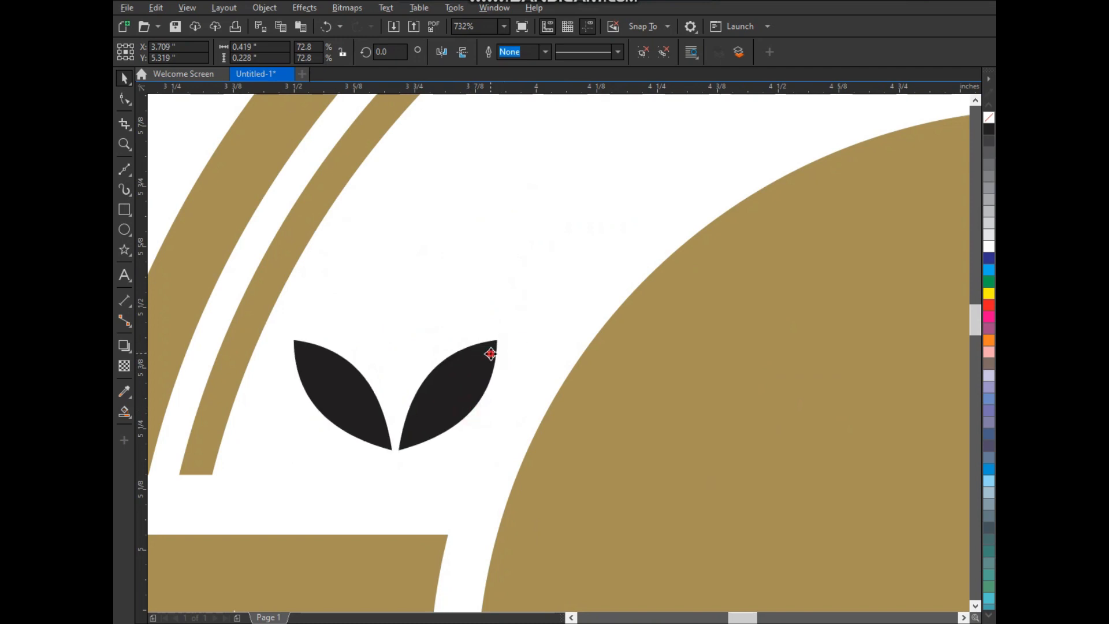
pyautogui.click(492, 347)
pyautogui.moveTo(502, 334); pyautogui.dragTo(457, 422)
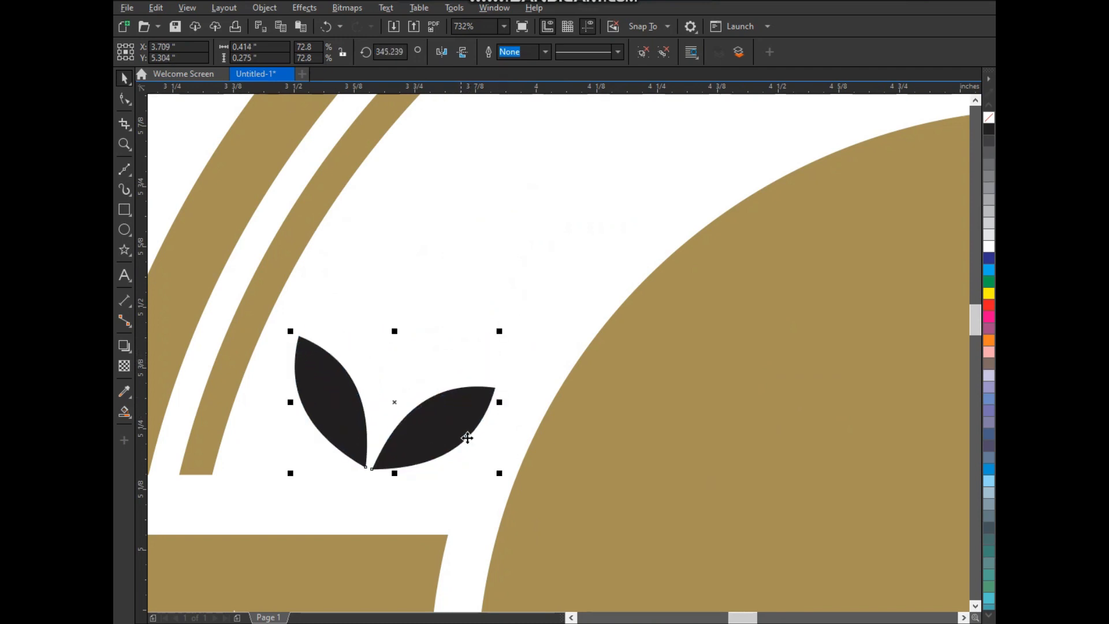
# Draw a small circle and align it to the exact centre of the main badge shape
pyautogui.scroll(-3, 490, 341)
pyautogui.press('F2')
pyautogui.moveTo(435, 229); pyautogui.dragTo(693, 448)
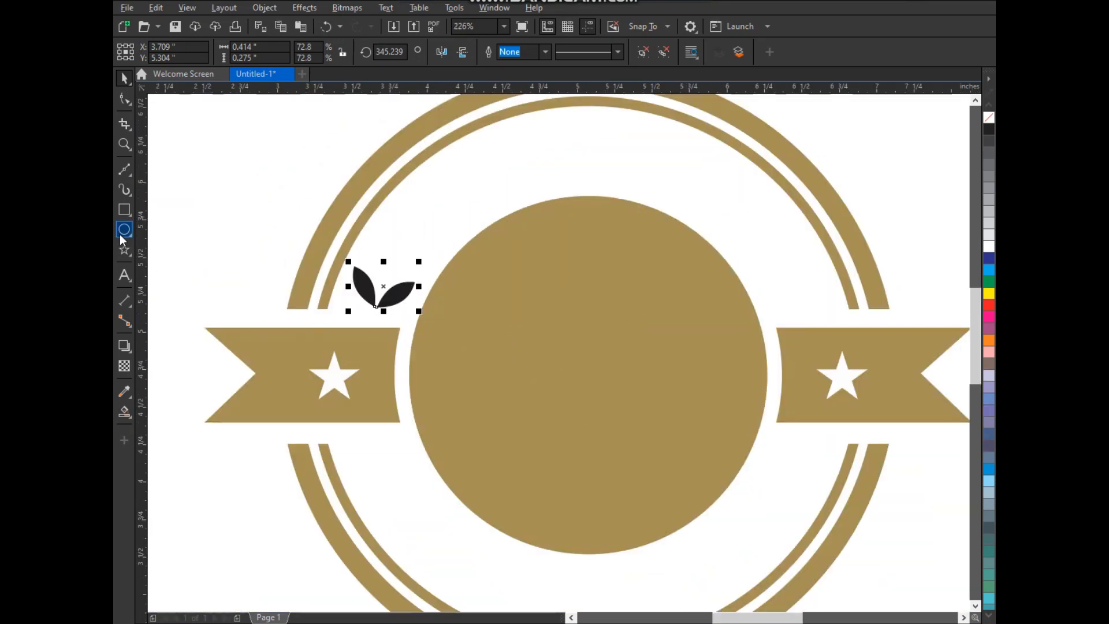
pyautogui.click(122, 233)
pyautogui.moveTo(219, 190); pyautogui.dragTo(246, 216)
pyautogui.press('space')
pyautogui.keyDown('shift'); pyautogui.click(534, 304); pyautogui.keyUp('shift')
pyautogui.press('c')
pyautogui.press('e')
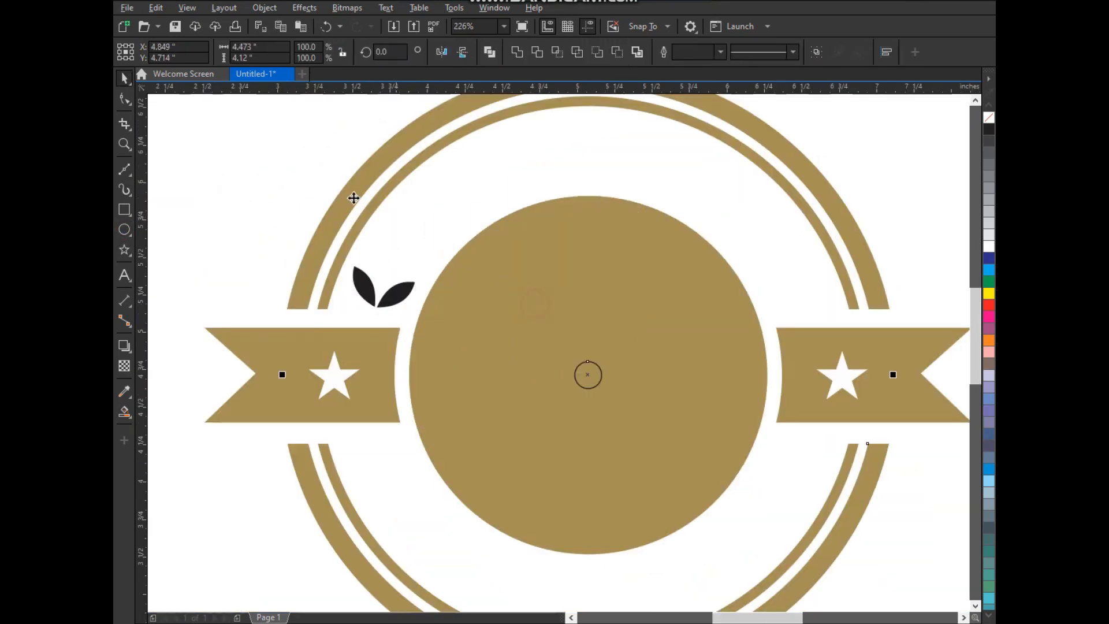
pyautogui.click(327, 165)
# Move the leaf pair's rotation centre onto the centre of the small circle in the badge
pyautogui.click(400, 297)
pyautogui.click(389, 288)
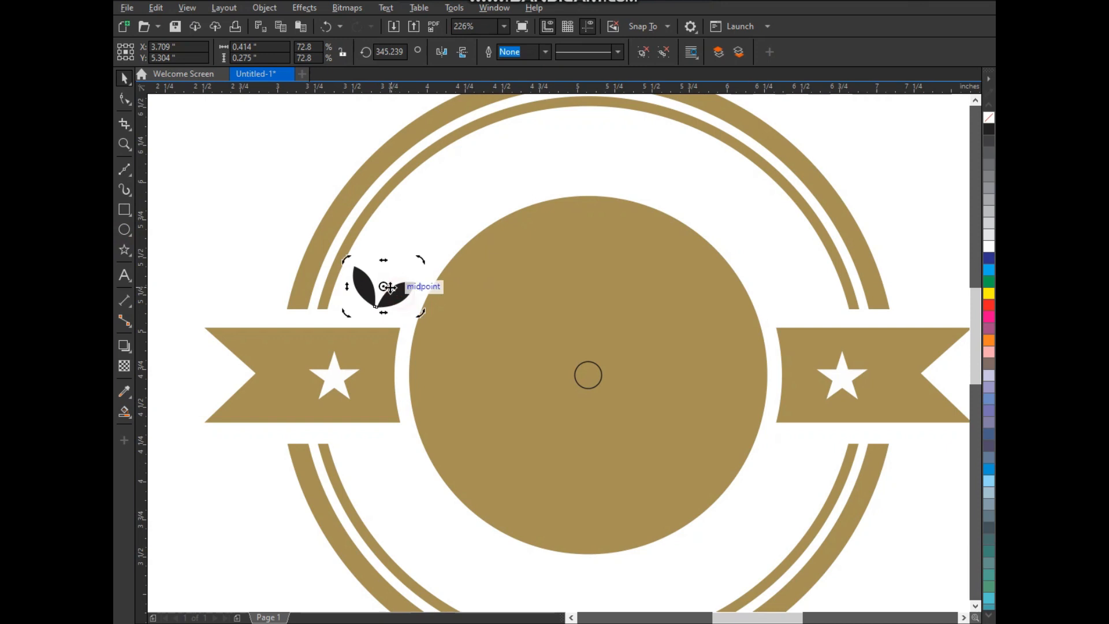
pyautogui.moveTo(384, 286); pyautogui.dragTo(576, 368)
pyautogui.scroll(4, 588, 373)
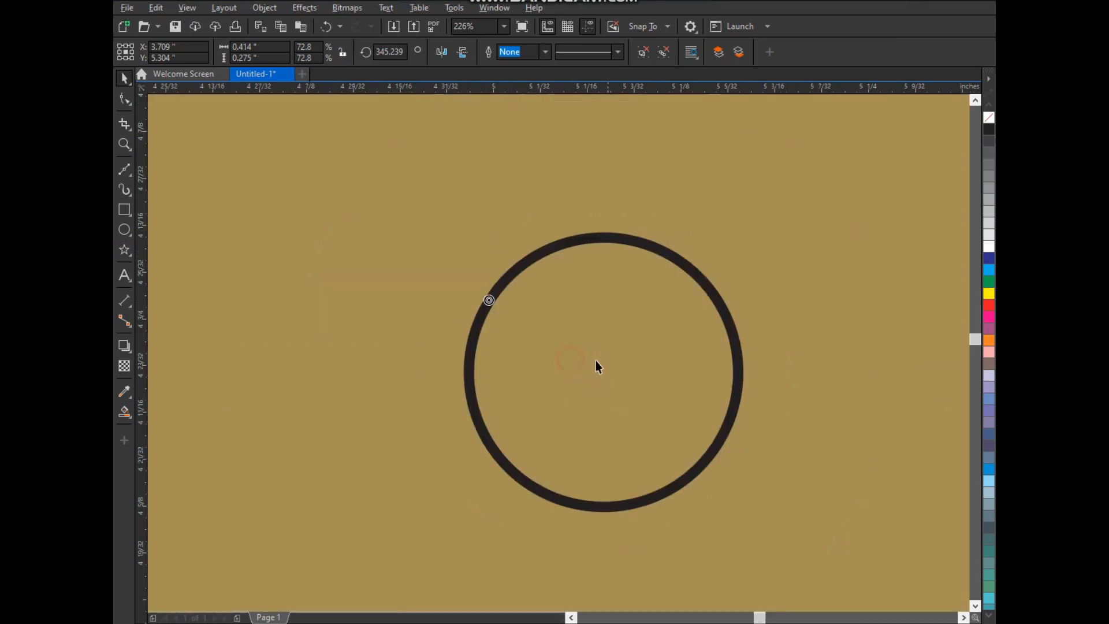
pyautogui.moveTo(592, 366); pyautogui.dragTo(605, 371)
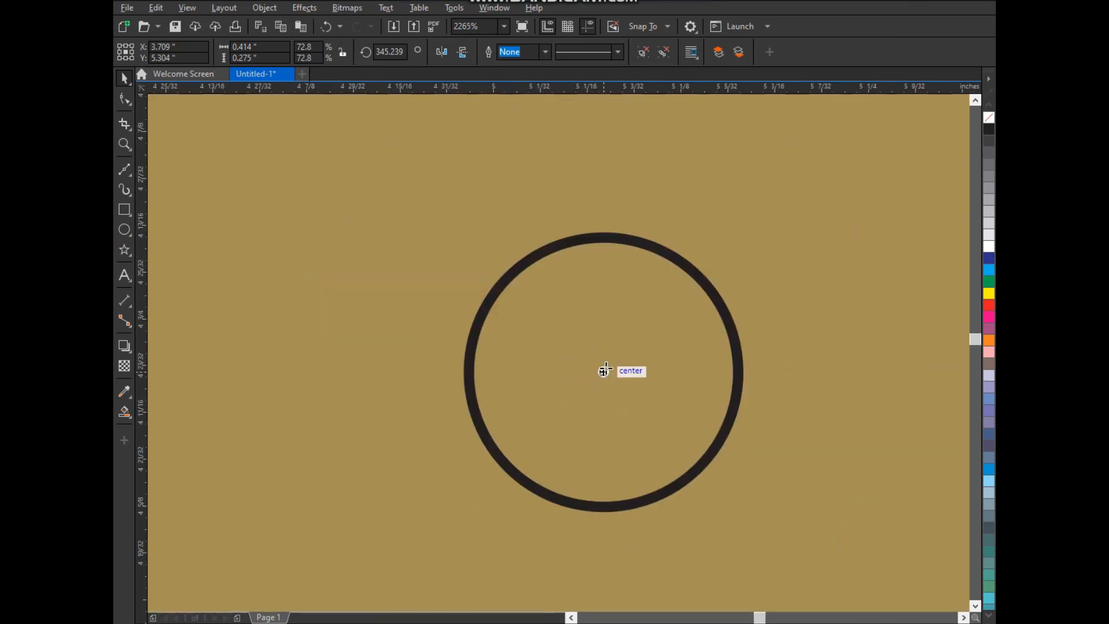
pyautogui.scroll(-8, 590, 361)
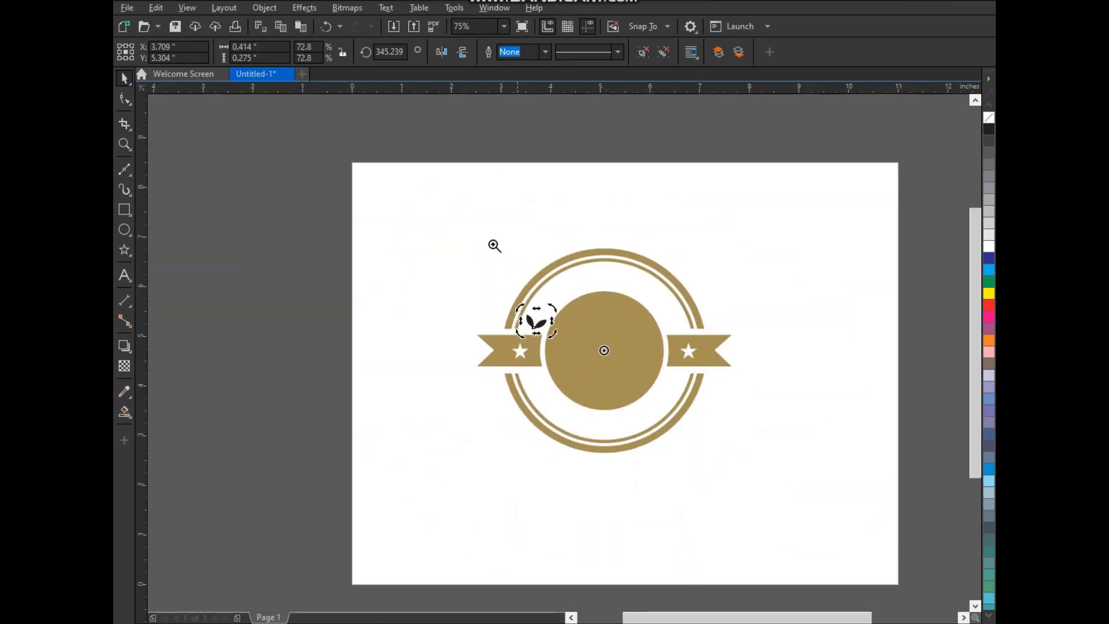
# Make a copy of the leaf pair rotated clockwise around the badge centre, next to the original
pyautogui.scroll(3, 495, 245)
pyautogui.click(328, 206)
pyautogui.click(423, 378)
pyautogui.click(442, 373)
pyautogui.moveTo(369, 339); pyautogui.dragTo(388, 299)
# Repeat the rotated leaf-pair copy around the upper ring gap until the branch nears the right ribbon
pyautogui.hotkey('ctrl', 'r')
pyautogui.hotkey('ctrl', 'r')
pyautogui.hotkey('ctrl', 'r')
pyautogui.hotkey('ctrl', 'r')
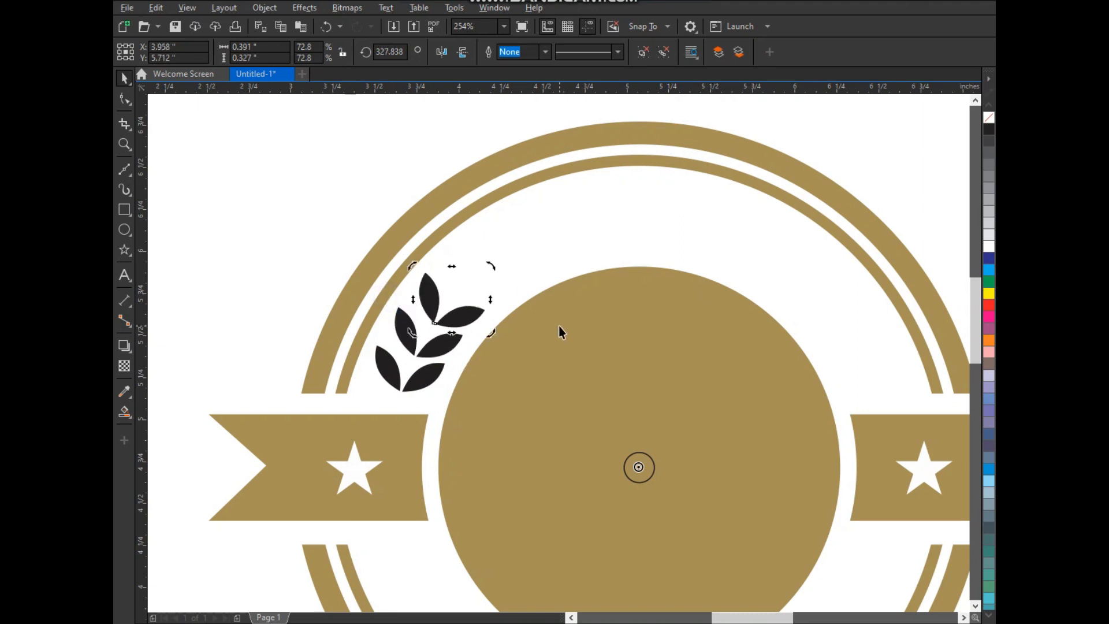
pyautogui.hotkey('ctrl', 'r')
pyautogui.hotkey('ctrl', 'r')
pyautogui.hotkey('ctrl', 'r')
pyautogui.hotkey('ctrl', 'r')
pyautogui.hotkey('ctrl', 'r')
pyautogui.hotkey('ctrl', 'r')
pyautogui.hotkey('ctrl', 'r')
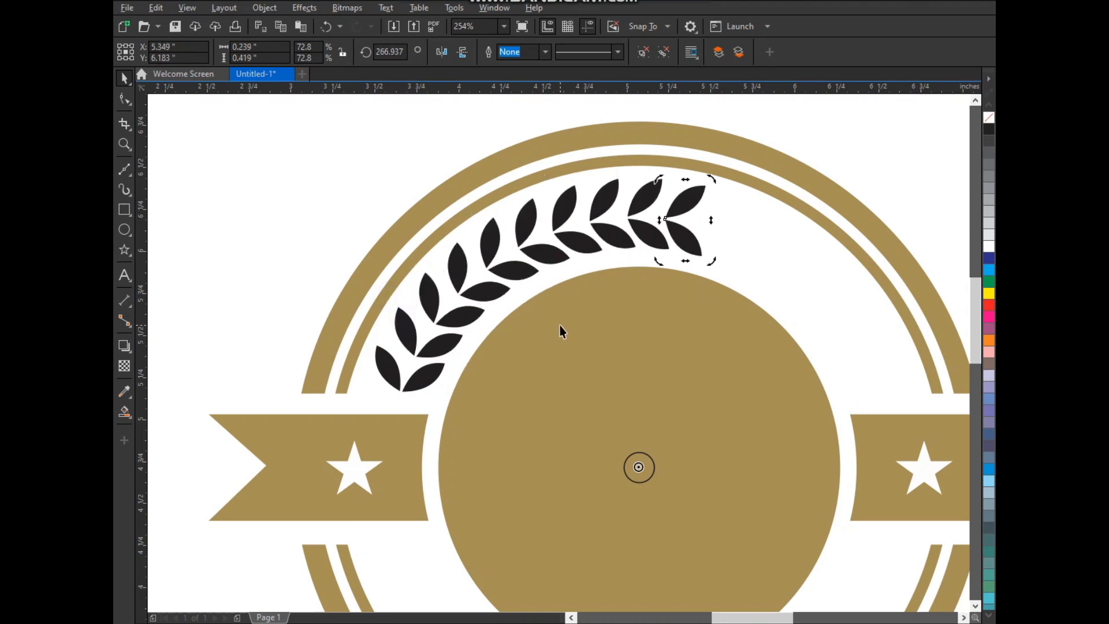
pyautogui.hotkey('ctrl', 'r')
pyautogui.hotkey('ctrl', 'r')
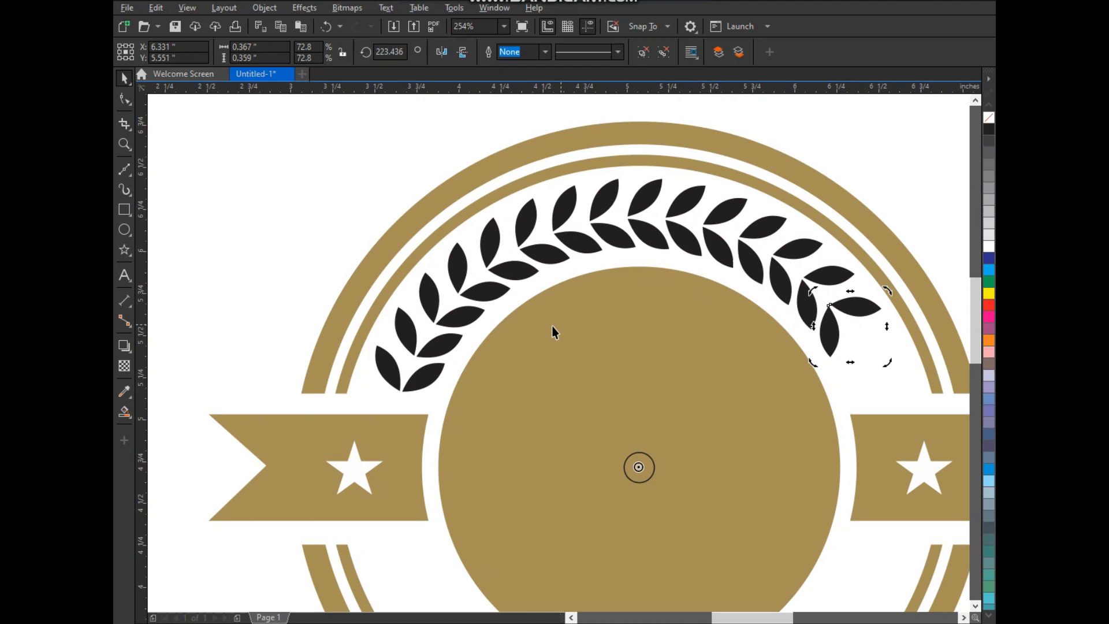
pyautogui.scroll(-3, 793, 333)
pyautogui.scroll(5, 774, 277)
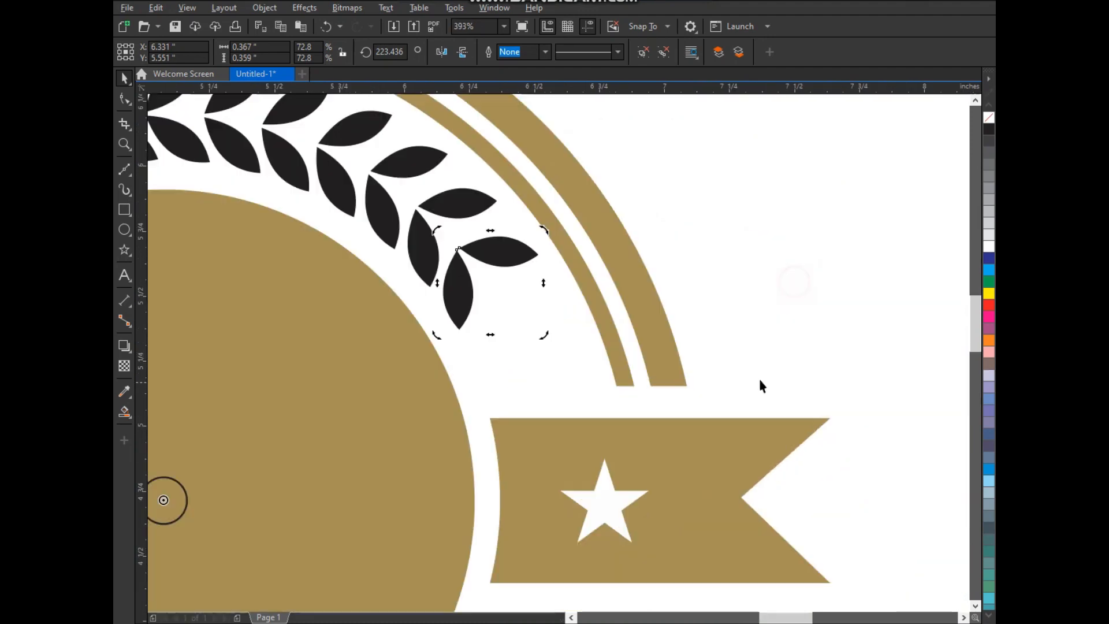
pyautogui.hotkey('ctrl', 'r')
# Add a single leaf at the right end of the branch as its tip, just above the right ribbon
pyautogui.click(779, 319)
pyautogui.click(553, 320)
pyautogui.click(742, 260)
pyautogui.moveTo(539, 307); pyautogui.dragTo(566, 377)
pyautogui.click(552, 356)
pyautogui.click(693, 297)
pyautogui.scroll(-3, 718, 198)
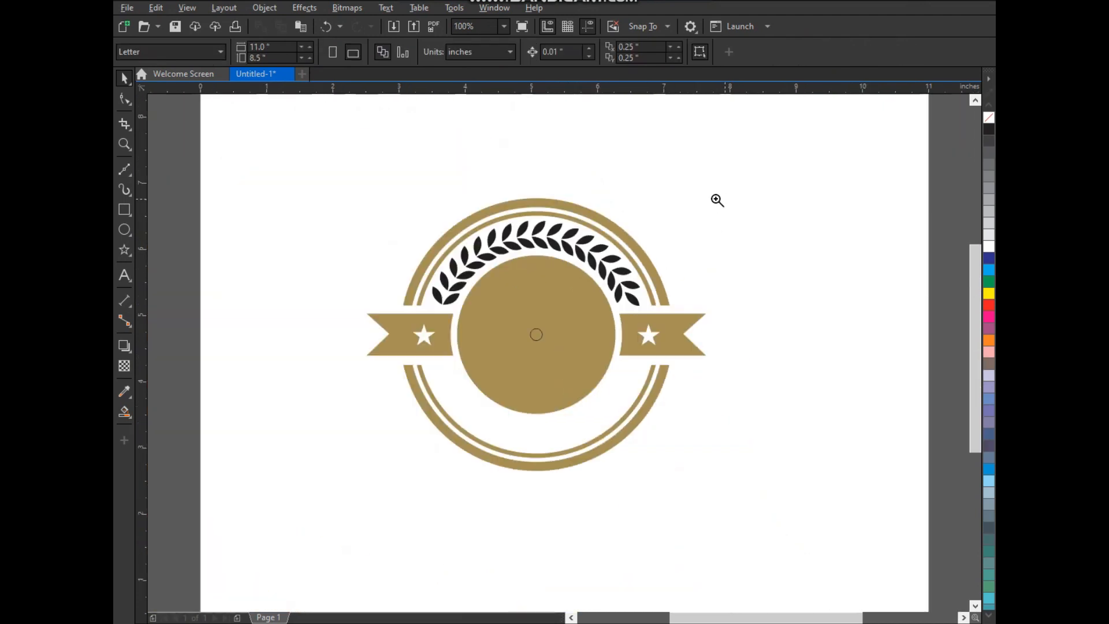
# Select all the leaves of the branch and merge them into a single curve
pyautogui.scroll(2, 411, 178)
pyautogui.moveTo(809, 413); pyautogui.dragTo(808, 415)
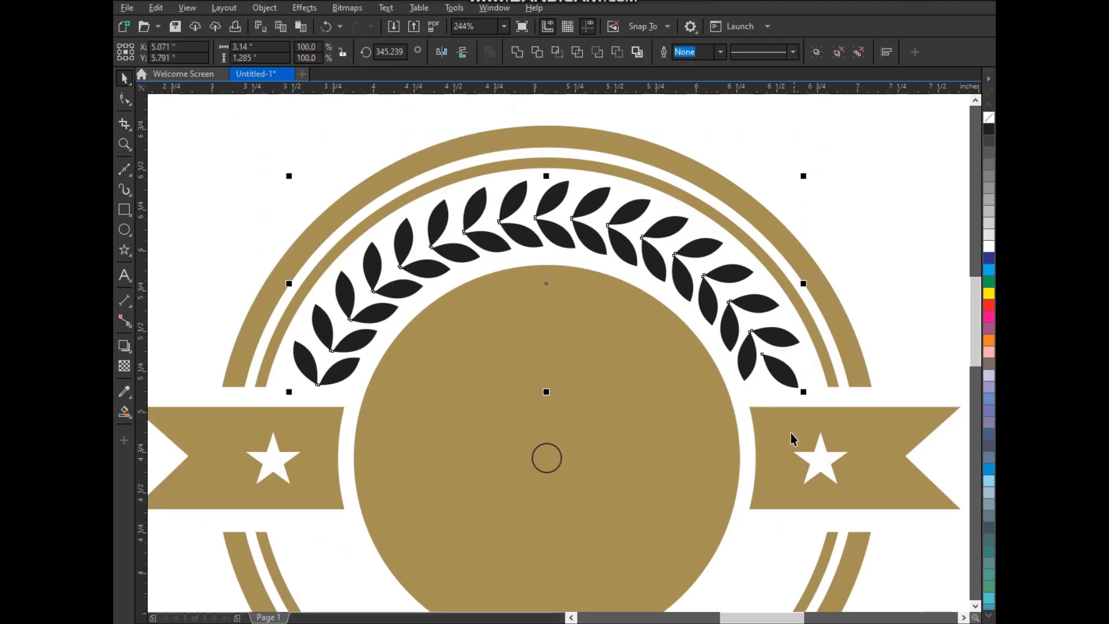
pyautogui.press('Delete')
pyautogui.hotkey('ctrl', 'z')
pyautogui.press('F3')
pyautogui.press('F2')
pyautogui.scroll(1, 628, 395)
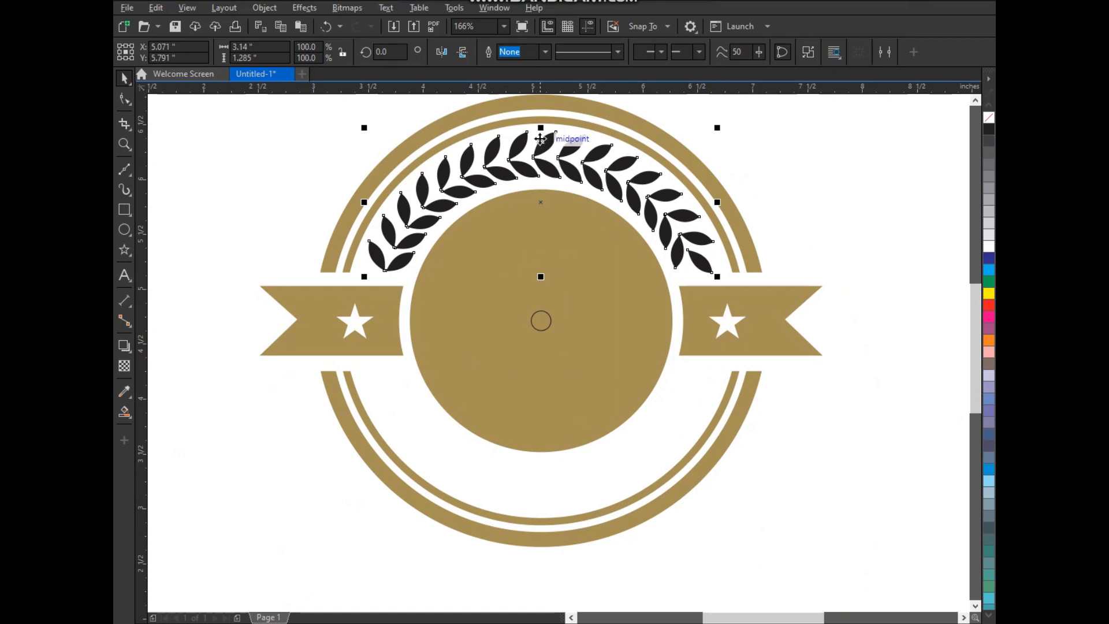
# Place a copy of the leaf branch, flipped vertically and mirrored horizontally, in the lower ring gap
pyautogui.moveTo(541, 125); pyautogui.dragTo(581, 473)
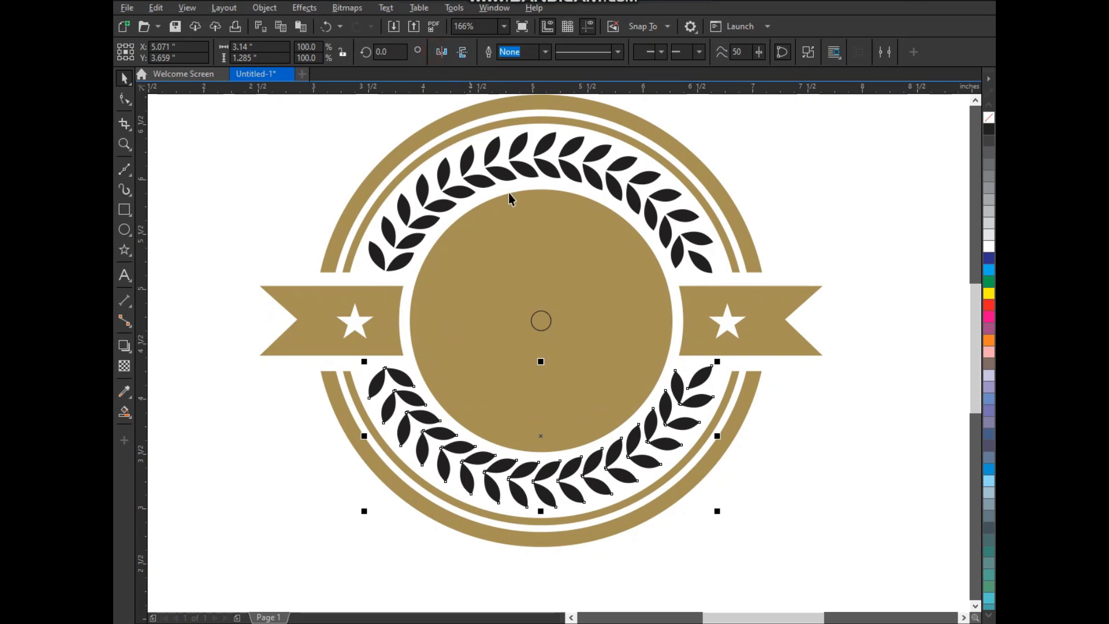
pyautogui.click(441, 53)
pyautogui.click(797, 203)
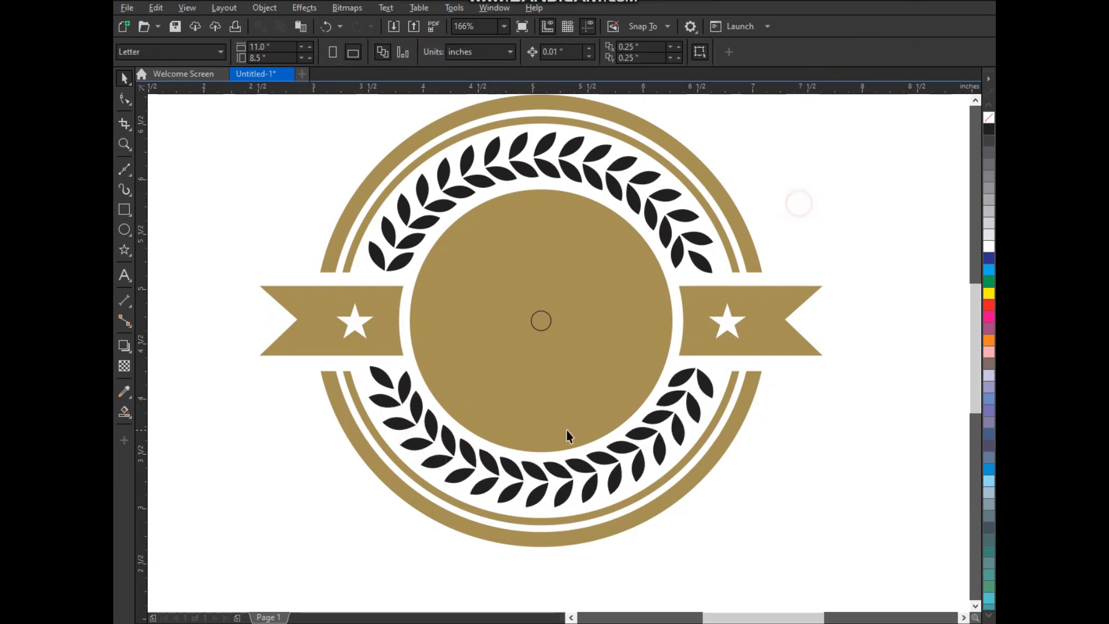
# Fine-tune the vertical position of the lower leaf branch between the inner ring and the central circle
pyautogui.press('F2')
pyautogui.moveTo(507, 424); pyautogui.dragTo(608, 543)
pyautogui.click(579, 312)
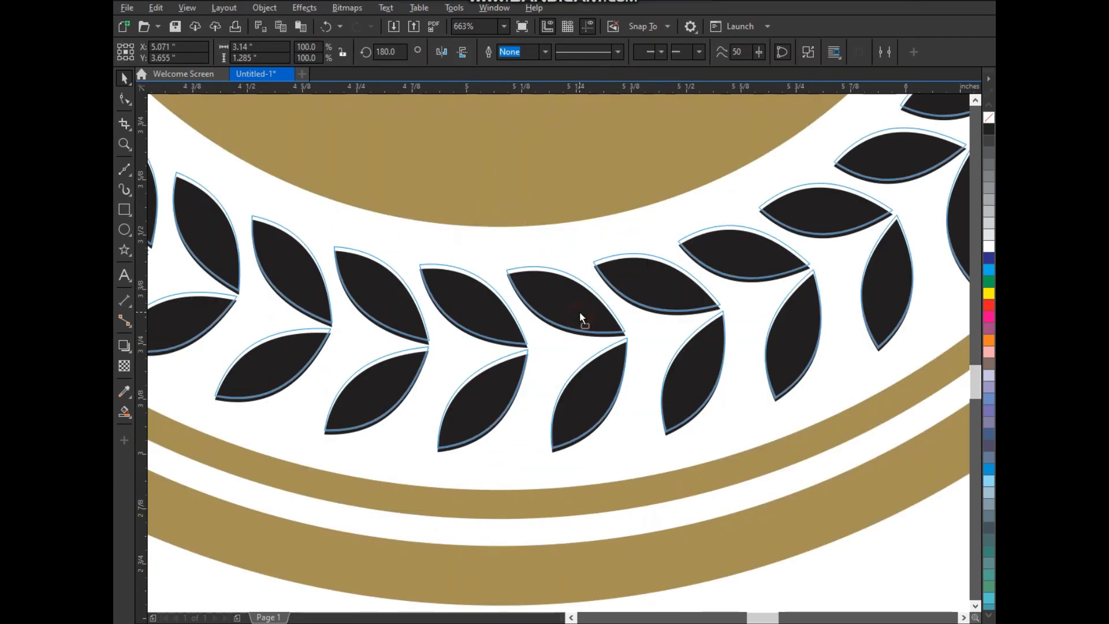
pyautogui.scroll(-2, 598, 369)
pyautogui.scroll(-1, 601, 372)
pyautogui.click(833, 220)
pyautogui.scroll(-1, 677, 273)
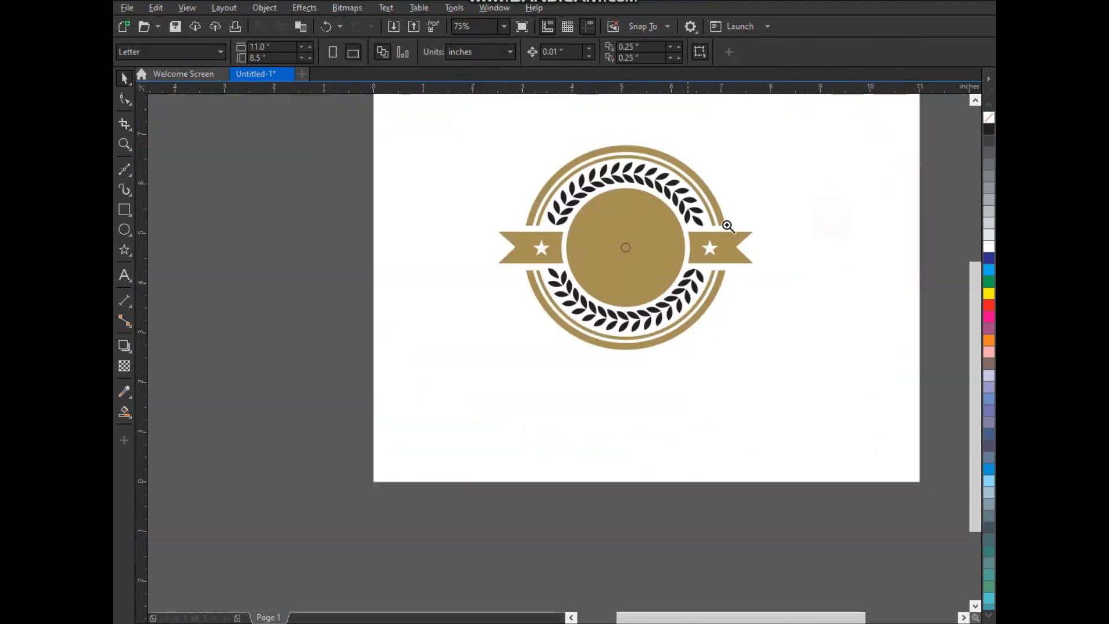
# Delete the small outlined circle at the centre of the badge
pyautogui.press('F2')
pyautogui.moveTo(531, 323); pyautogui.dragTo(750, 163)
pyautogui.moveTo(465, 288); pyautogui.dragTo(557, 397)
pyautogui.press('Delete')
# Draw a square about 1.4 inches wide in the central circle, rotated 45 degrees, with corners rounded by about 0.165 inch
pyautogui.click(124, 209)
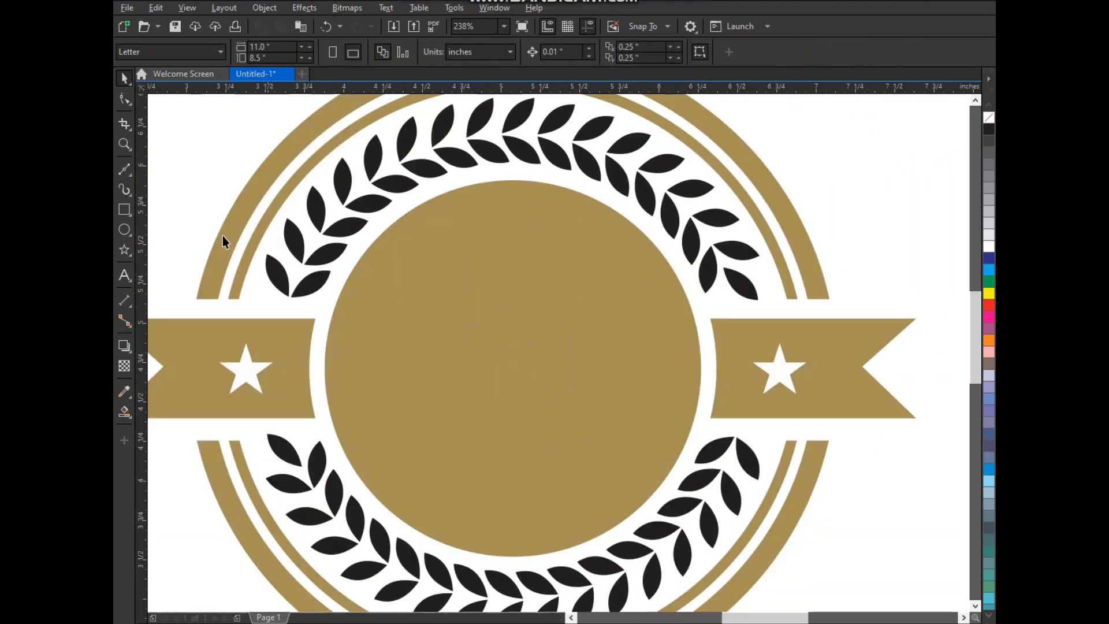
pyautogui.moveTo(428, 269); pyautogui.dragTo(583, 377)
pyautogui.press('space')
pyautogui.click(549, 368)
pyautogui.moveTo(587, 429); pyautogui.dragTo(596, 366)
pyautogui.press('F10')
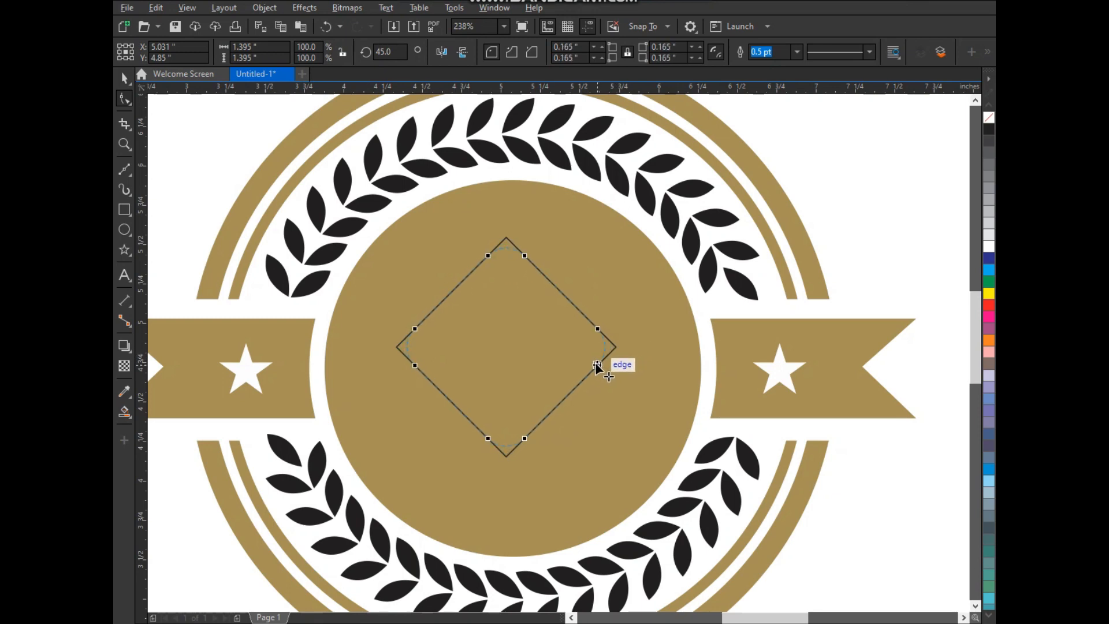
# Flatten the rotated square into a diamond about 1.27 by 0.72 inches and fill it white with no outline
pyautogui.press('space')
pyautogui.moveTo(506, 450); pyautogui.dragTo(516, 361)
pyautogui.moveTo(543, 325); pyautogui.dragTo(552, 334)
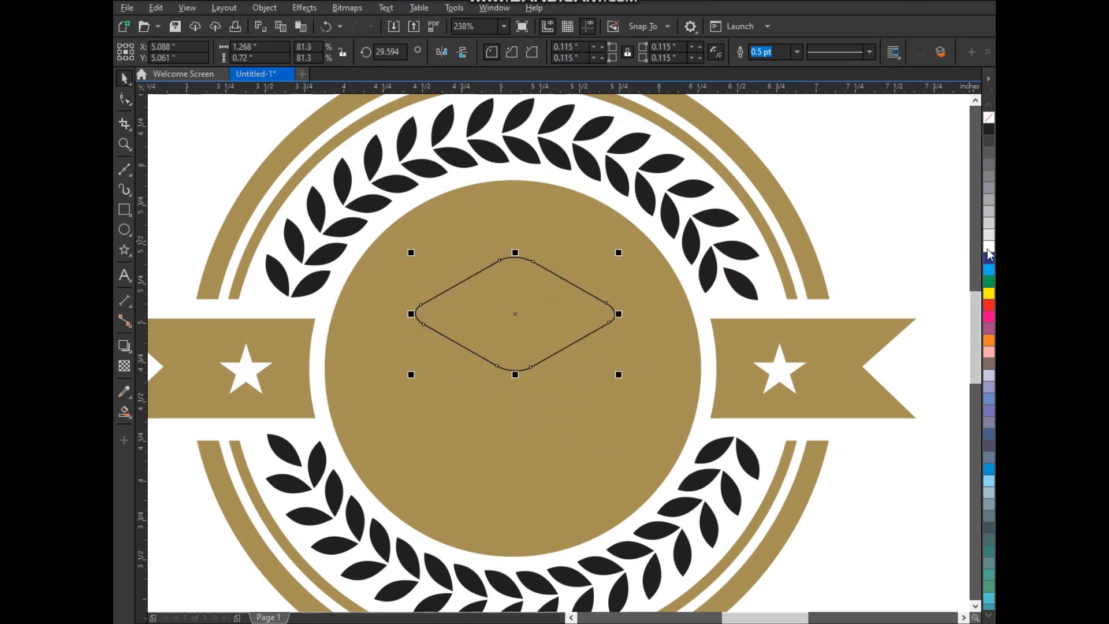
pyautogui.rightClick(988, 117)
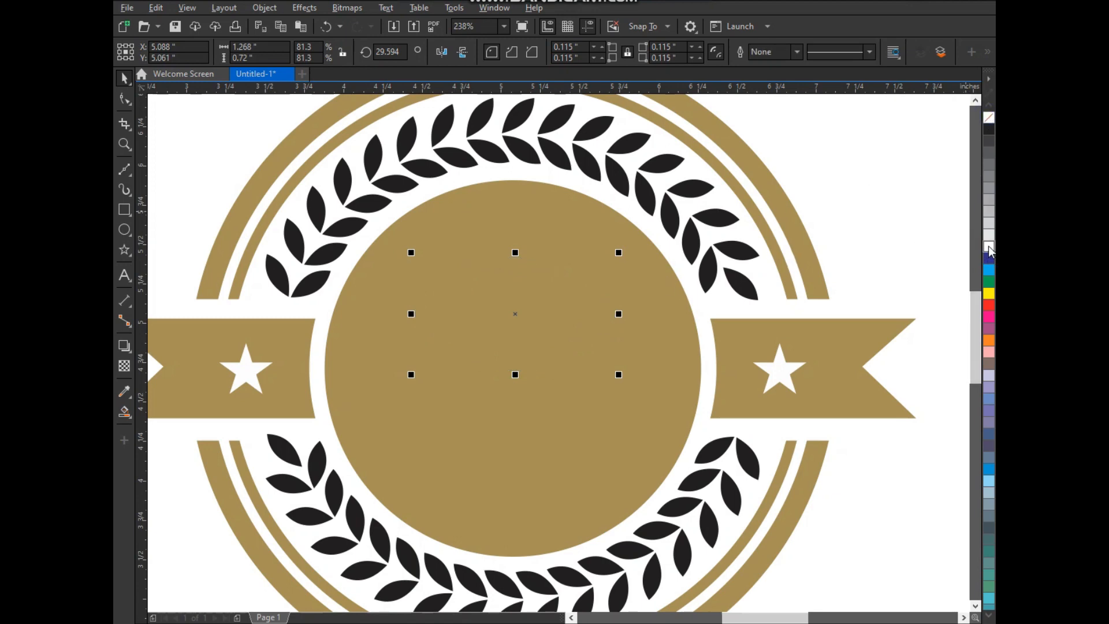
pyautogui.click(988, 248)
# Centre the white diamond horizontally on the central circle and enlarge it to about 1.55 by 0.88 inches
pyautogui.keyDown('shift'); pyautogui.click(666, 303); pyautogui.keyUp('shift')
pyautogui.press('c')
pyautogui.click(828, 225)
pyautogui.click(565, 313)
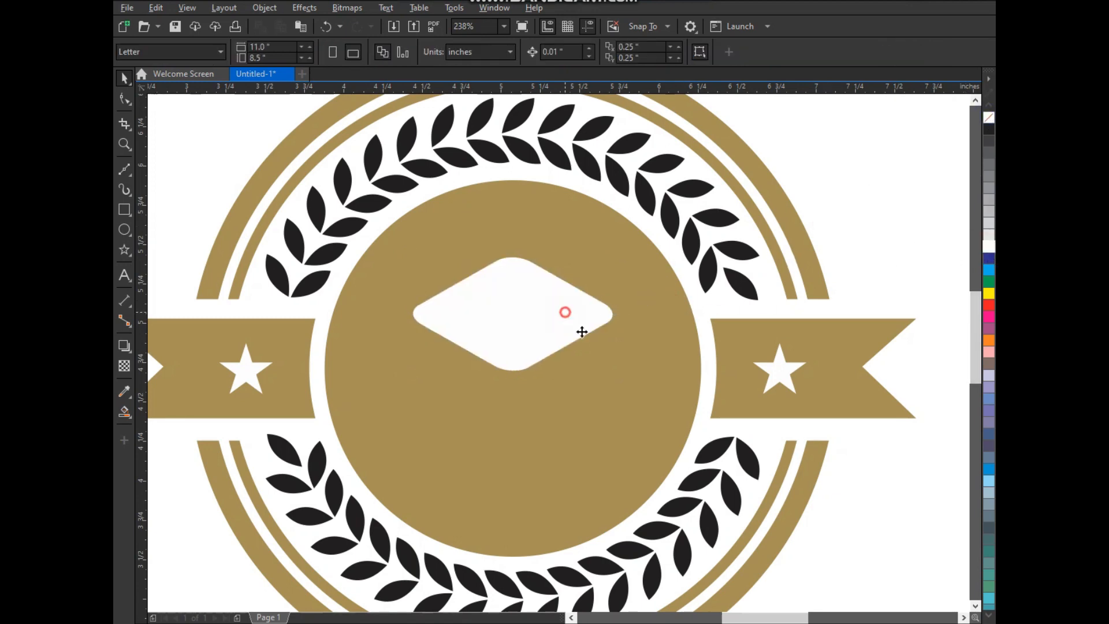
pyautogui.moveTo(620, 378); pyautogui.dragTo(640, 385)
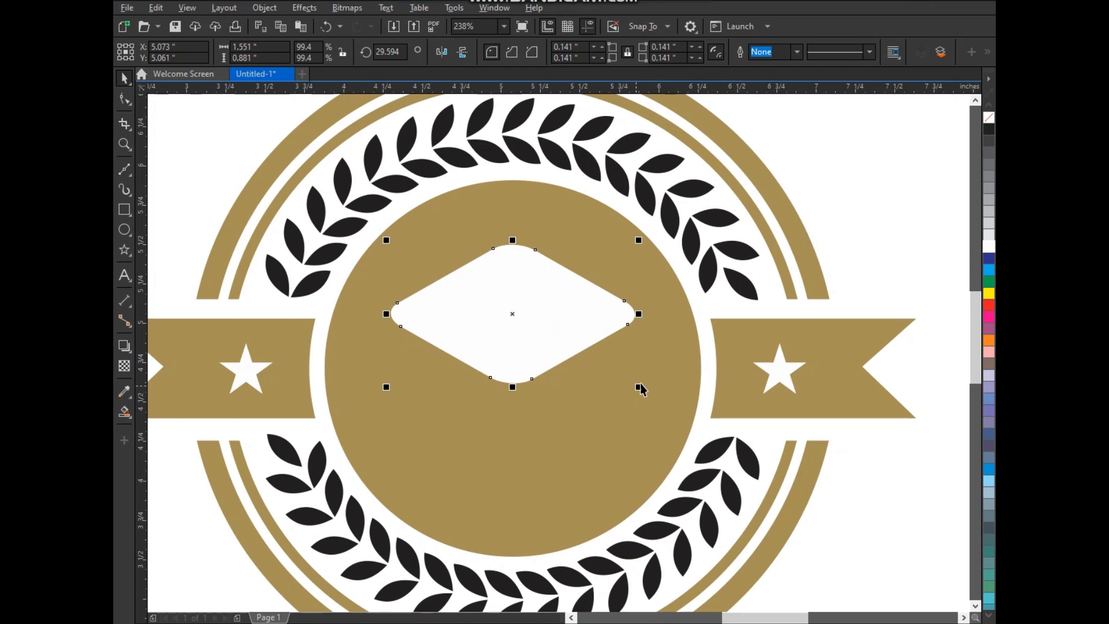
# Draw a white tassel under the diamond's left corner from a thin vertical strip and a small block at its base
pyautogui.moveTo(548, 465); pyautogui.dragTo(548, 465)
pyautogui.click(125, 211)
pyautogui.moveTo(398, 201); pyautogui.dragTo(417, 453)
pyautogui.press('space')
pyautogui.click(987, 249)
# Weld the tassel's strip and block to the diamond as a single cap-top shape
pyautogui.moveTo(408, 197); pyautogui.dragTo(439, 445)
pyautogui.keyDown('shift'); pyautogui.click(406, 376); pyautogui.keyUp('shift')
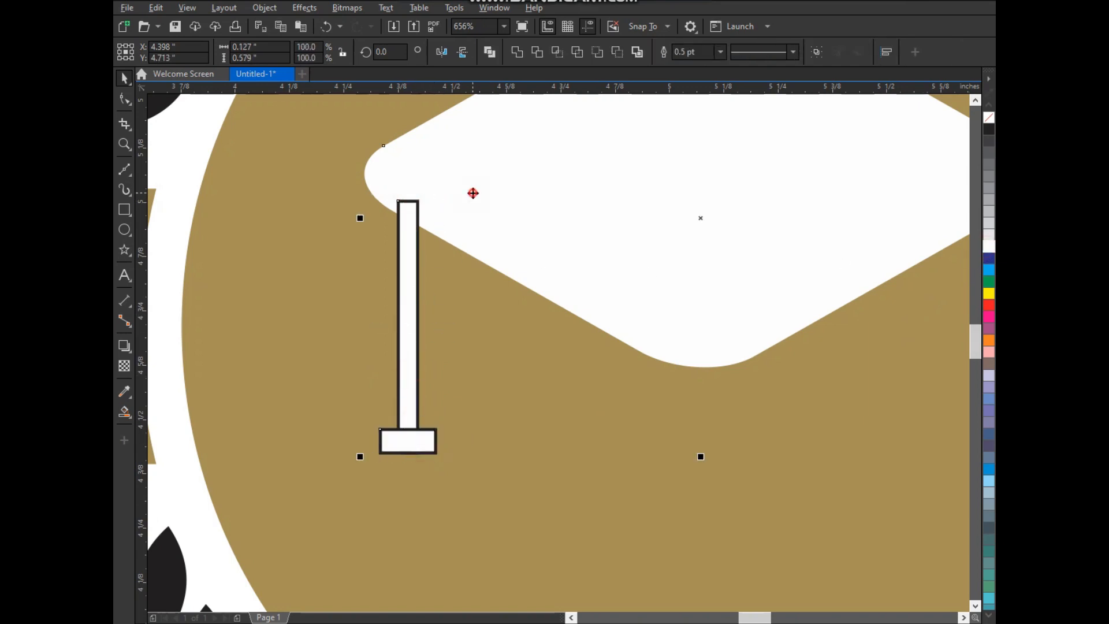
pyautogui.click(517, 52)
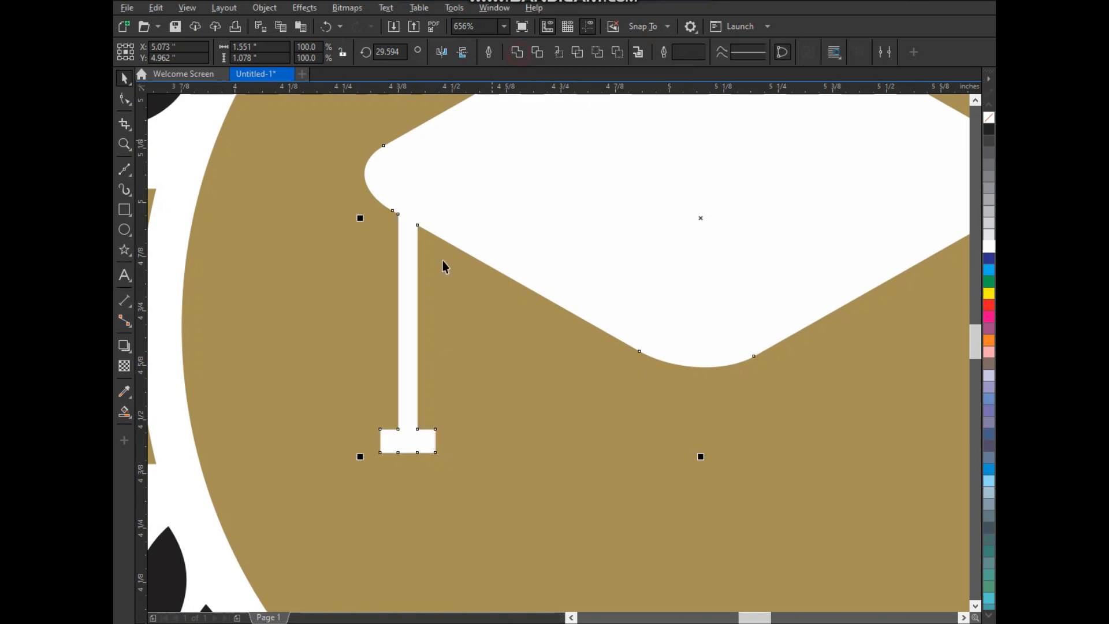
pyautogui.scroll(-5, 443, 299)
pyautogui.click(826, 198)
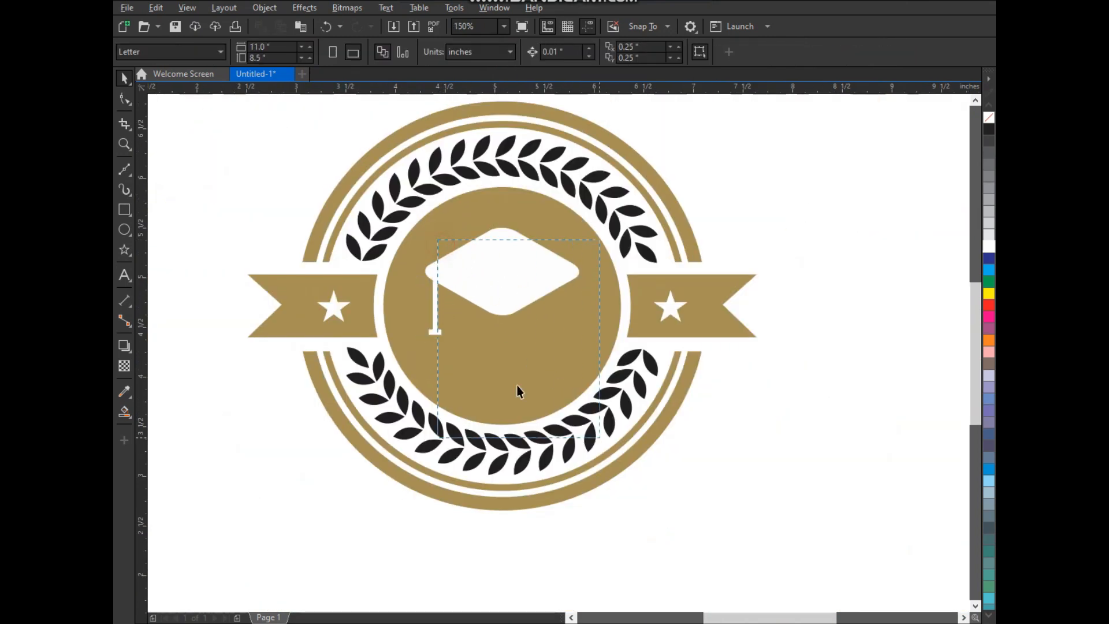
# Draw a rectangle about 0.91 by 0.69 inches for the cap base, centred under the cap top and overlapping its lower point
pyautogui.moveTo(584, 432); pyautogui.dragTo(598, 437)
pyautogui.moveTo(391, 237)
pyautogui.mouseDown()
pyautogui.moveTo(599, 411)
pyautogui.moveTo(631, 418)
pyautogui.mouseUp()
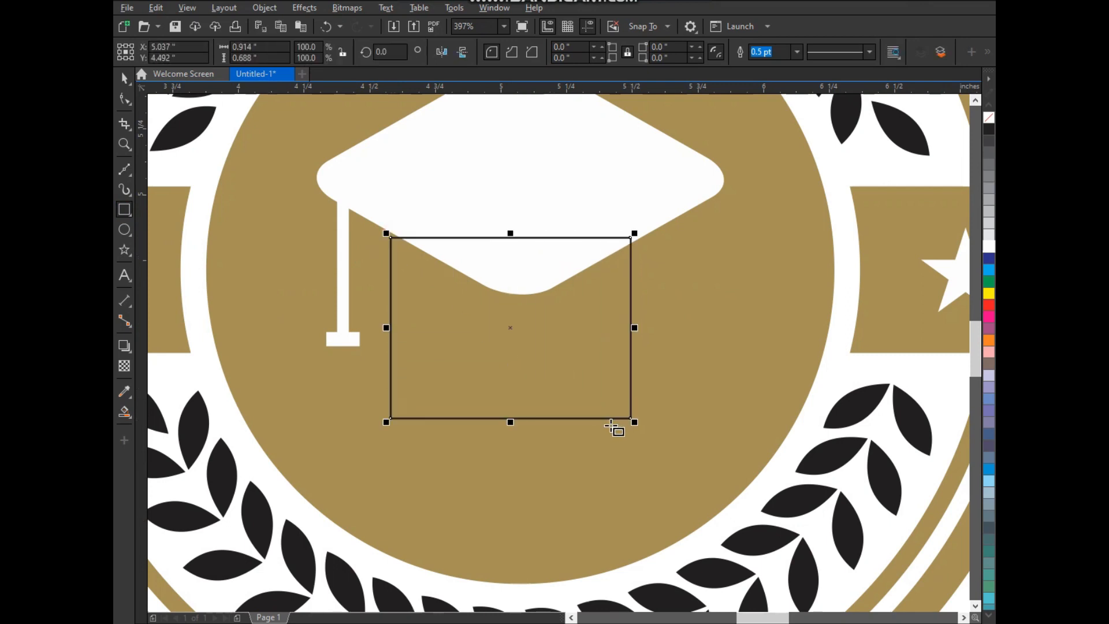
pyautogui.scroll(-3, 650, 267)
pyautogui.click(898, 154)
pyautogui.moveTo(692, 183); pyautogui.dragTo(463, 373)
pyautogui.moveTo(607, 441); pyautogui.dragTo(608, 404)
# Make a copy of the cap top enlarged from its centre to about 1.78 by 1.24 inches
pyautogui.click(764, 223)
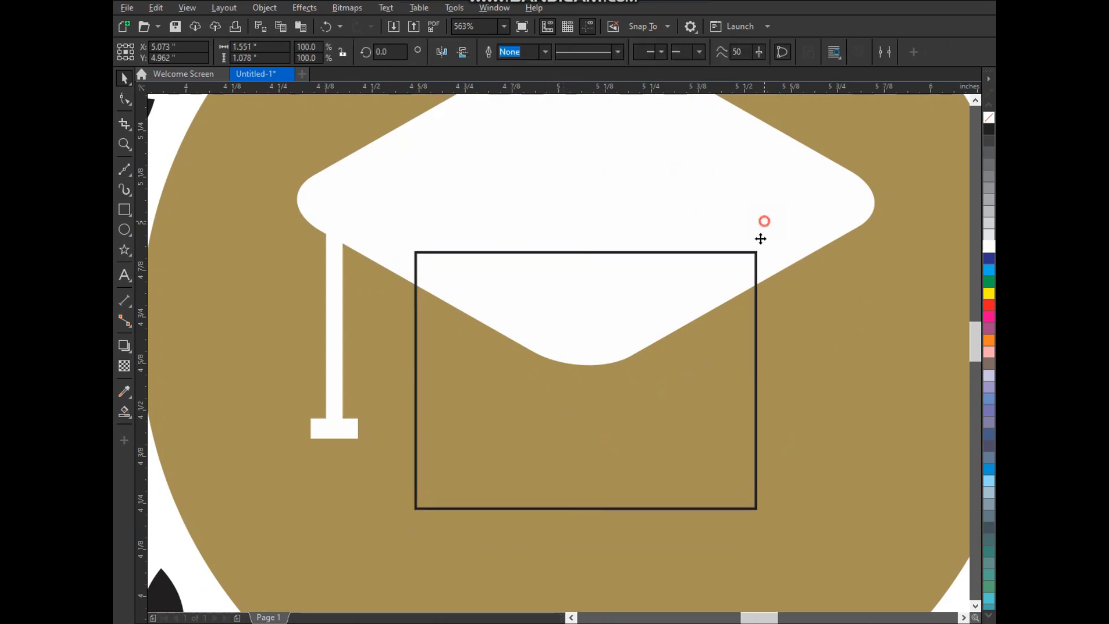
pyautogui.scroll(-3, 626, 288)
pyautogui.moveTo(862, 504); pyautogui.dragTo(862, 505)
pyautogui.moveTo(701, 401); pyautogui.dragTo(736, 427)
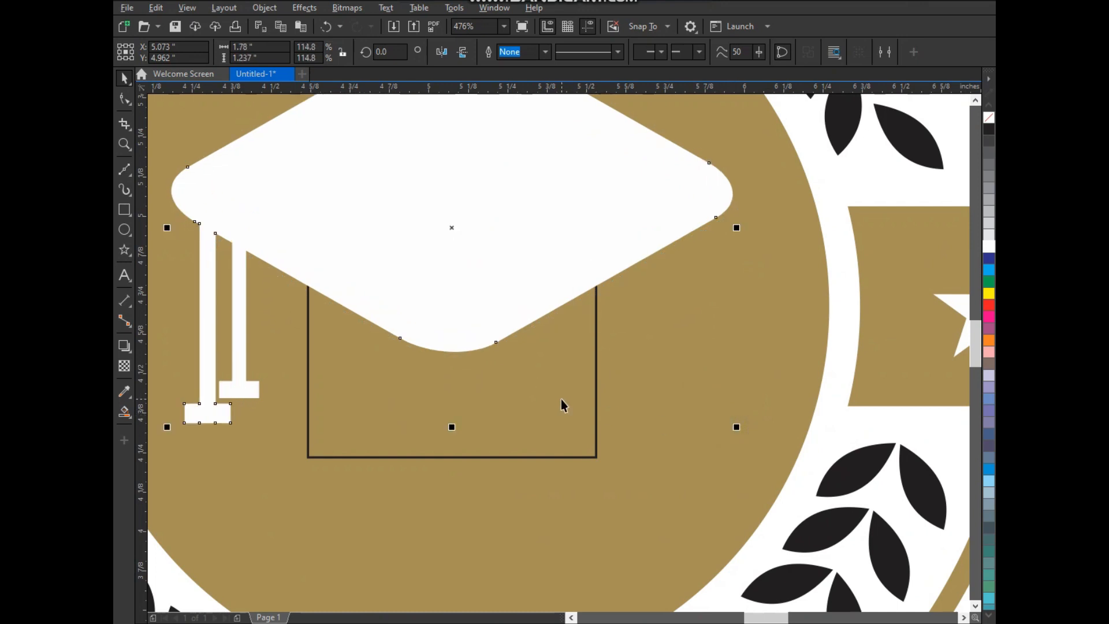
# Trim the base rectangle with the enlarged cap-top copy and delete that copy
pyautogui.keyDown('shift'); pyautogui.click(563, 404); pyautogui.keyUp('shift')
pyautogui.click(537, 53)
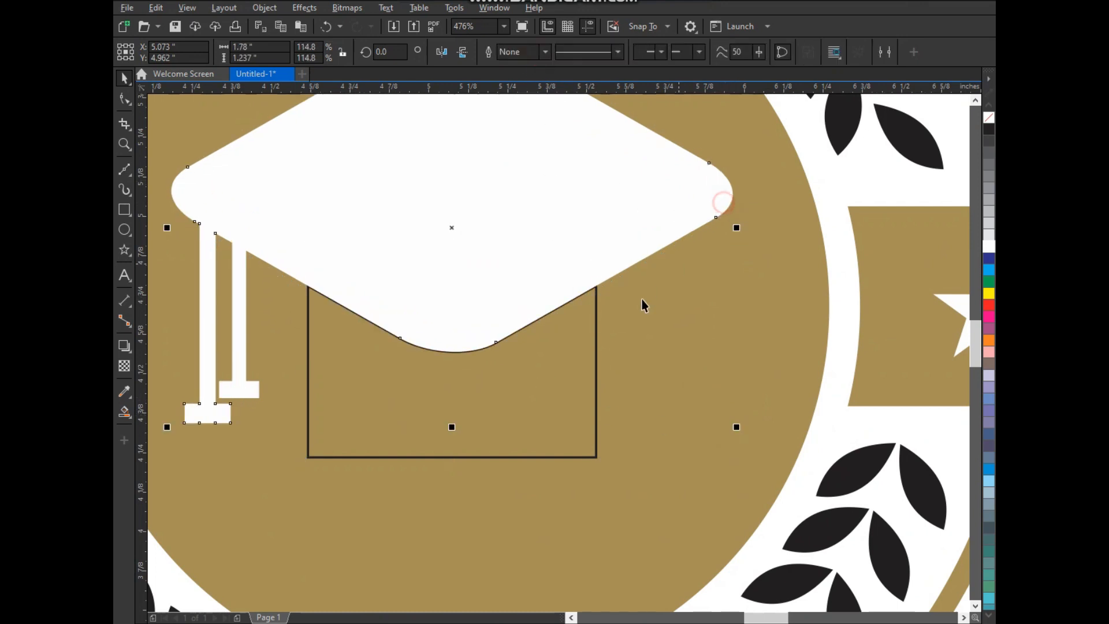
pyautogui.press('Delete')
# Fill the trimmed cap base white and remove its outline
pyautogui.click(565, 358)
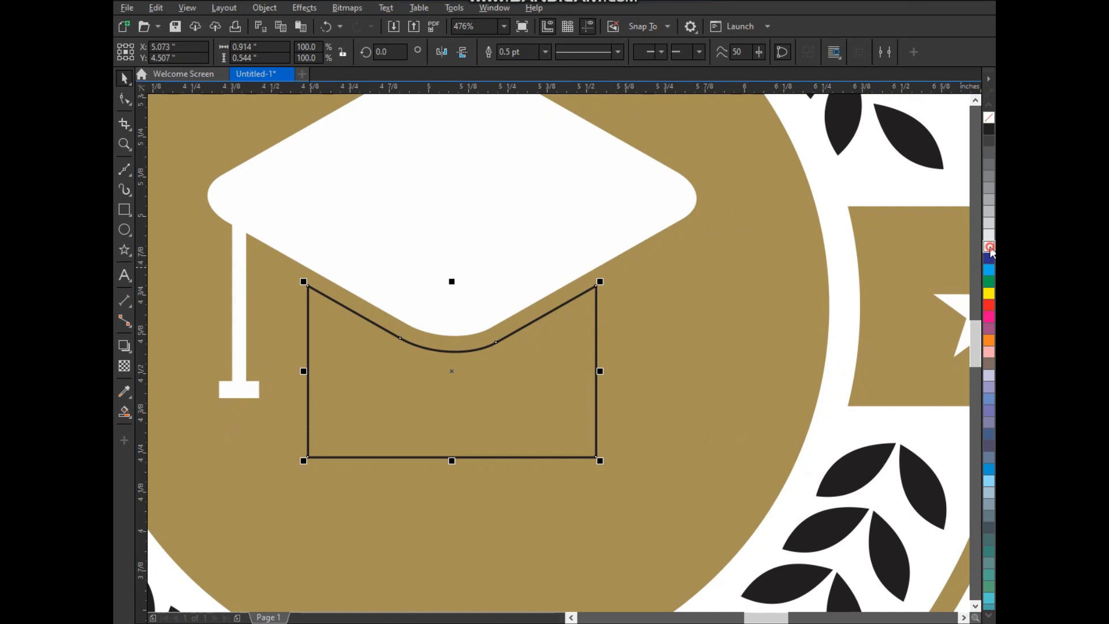
pyautogui.click(989, 247)
pyautogui.rightClick(989, 117)
# Raise the cap base's bottom edge, convert it to a curve and bow it downward
pyautogui.click(371, 441)
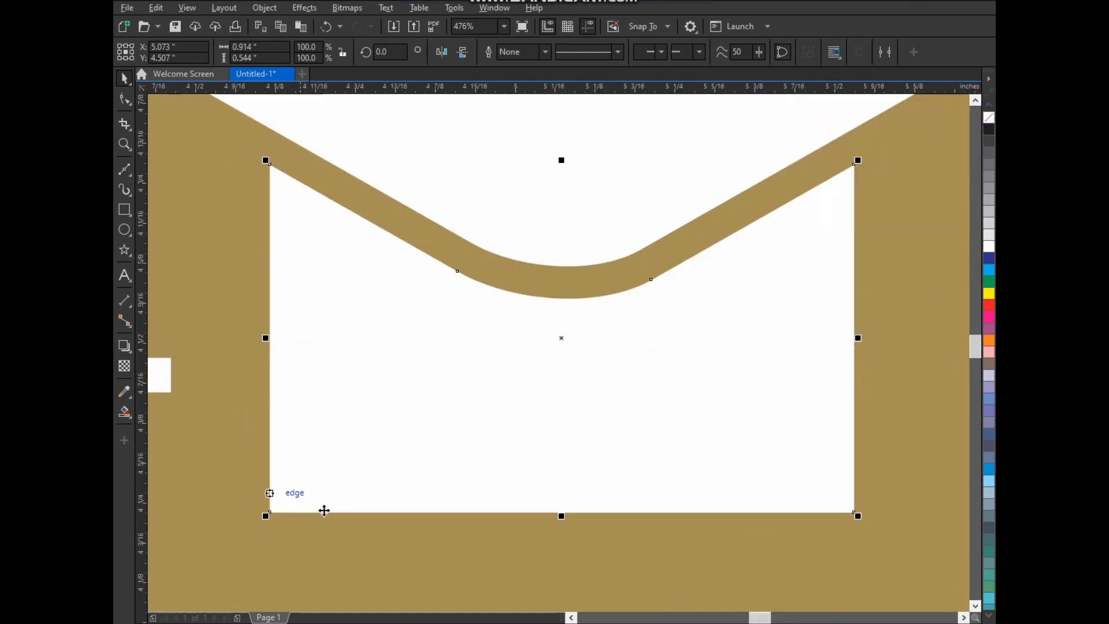
pyautogui.press('F10')
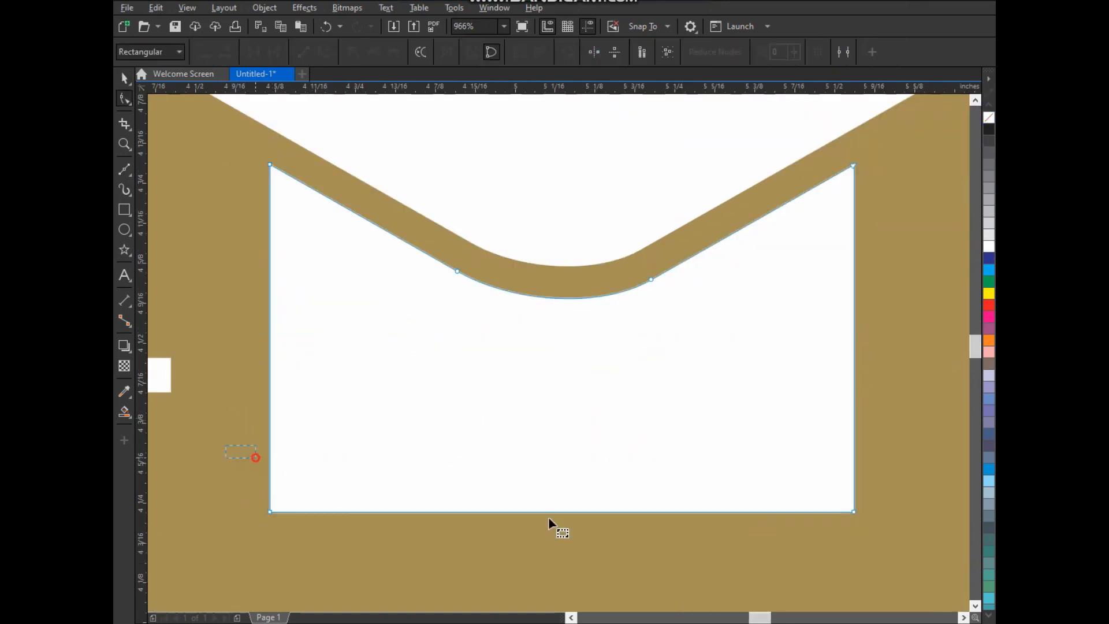
pyautogui.moveTo(855, 549); pyautogui.dragTo(820, 438)
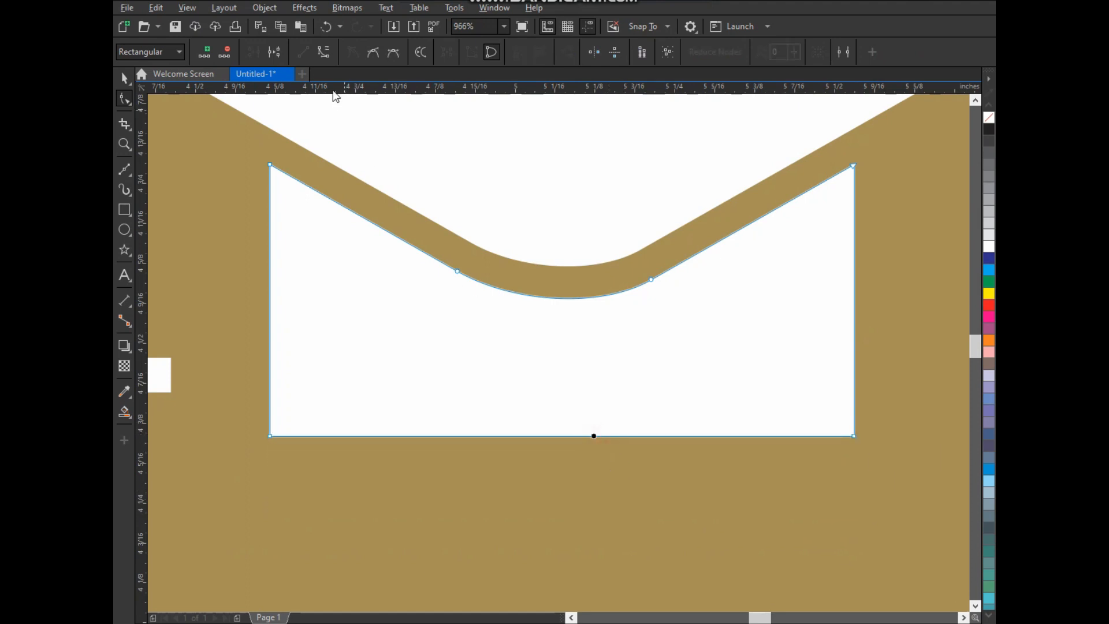
pyautogui.click(324, 52)
pyautogui.click(565, 459)
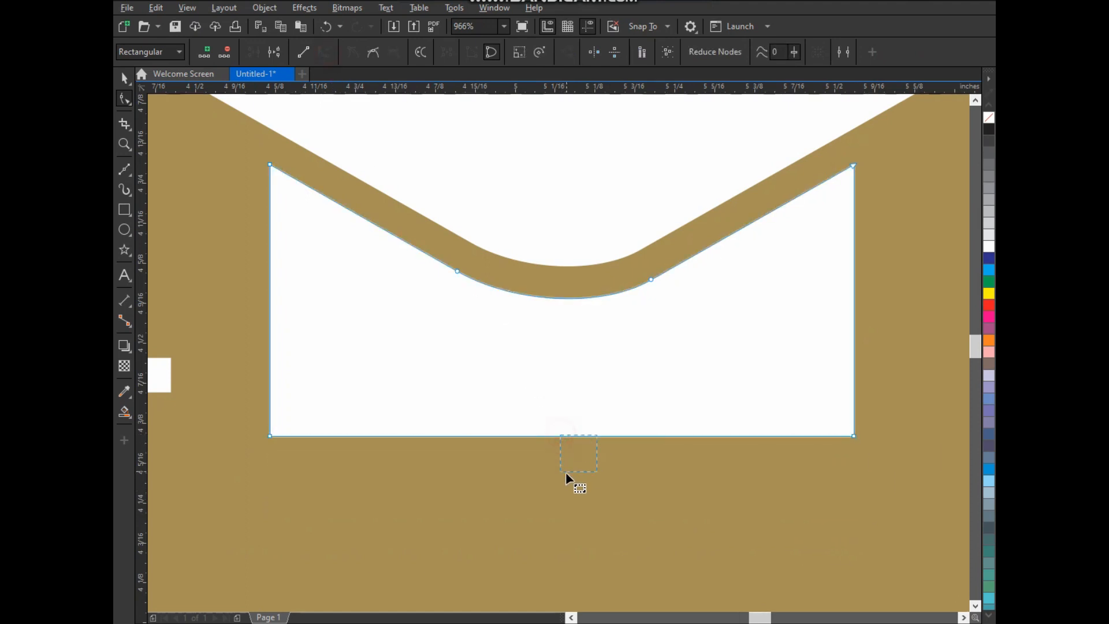
pyautogui.moveTo(555, 437); pyautogui.dragTo(557, 504)
pyautogui.press('space')
pyautogui.scroll(-3, 492, 304)
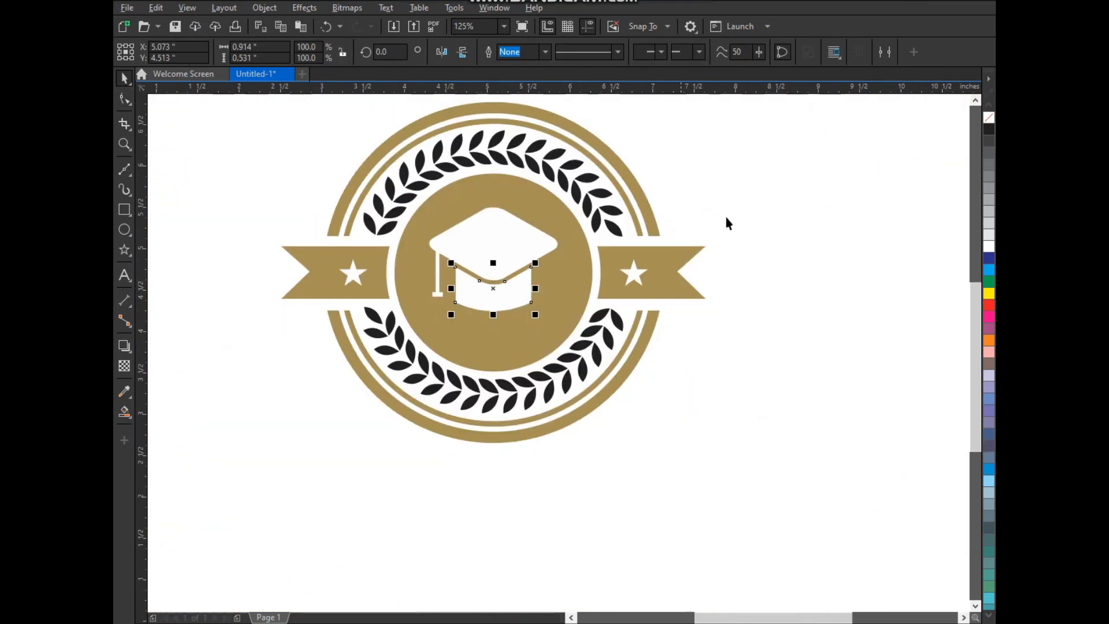
# Select the graduation cap's parts and centre them vertically on the central circle
pyautogui.click(732, 206)
pyautogui.scroll(-1, 704, 229)
pyautogui.press('F2')
pyautogui.moveTo(719, 168); pyautogui.dragTo(500, 349)
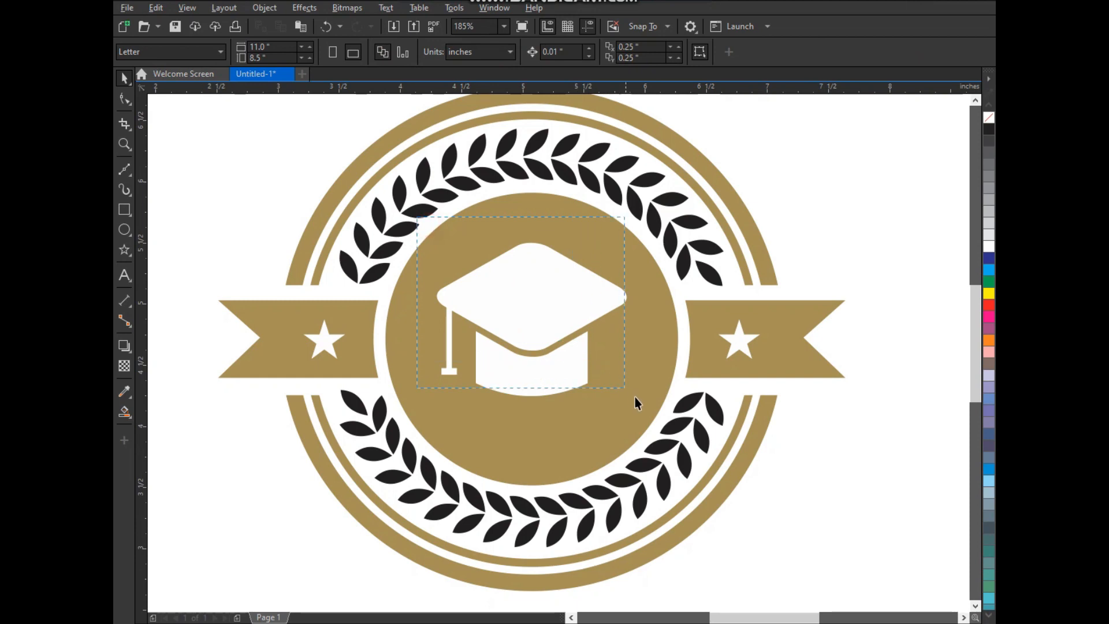
pyautogui.moveTo(631, 395); pyautogui.dragTo(634, 401)
pyautogui.keyDown('shift'); pyautogui.click(603, 422); pyautogui.keyUp('shift')
pyautogui.press('e')
pyautogui.click(807, 236)
# Enlarge the graduation cap slightly and adjust its position inside the central circle
pyautogui.scroll(-1, 573, 316)
pyautogui.moveTo(572, 318); pyautogui.dragTo(575, 317)
pyautogui.moveTo(635, 258); pyautogui.dragTo(648, 248)
pyautogui.moveTo(604, 314); pyautogui.dragTo(601, 310)
pyautogui.click(800, 204)
pyautogui.scroll(-2, 516, 273)
# Select the whole badge and scale it down to roughly two thirds of its size
pyautogui.press('F2')
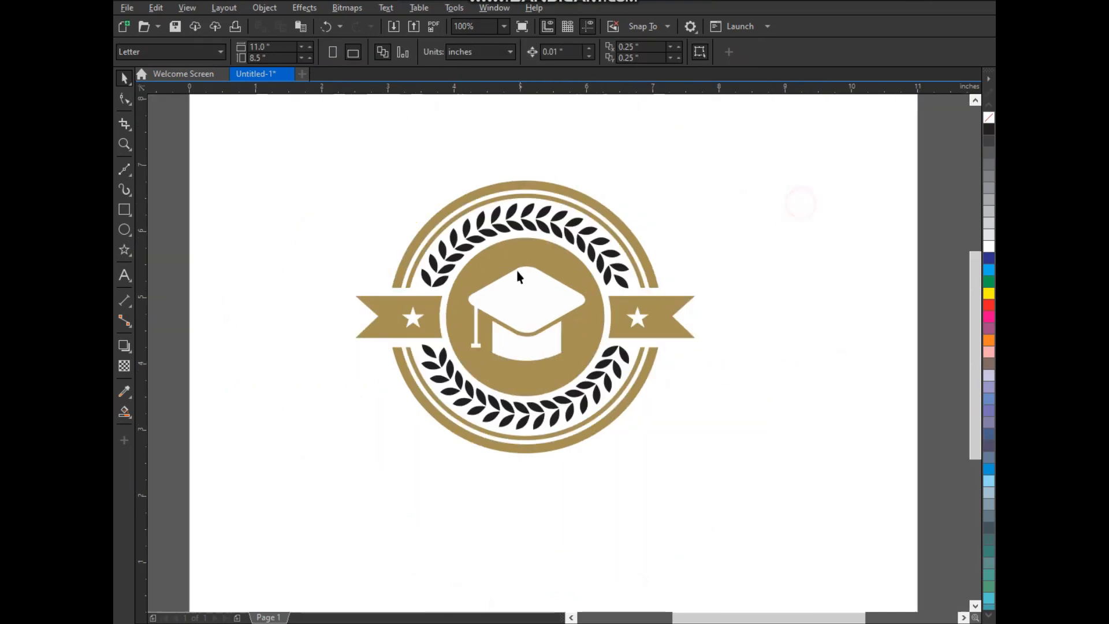
pyautogui.moveTo(341, 172); pyautogui.dragTo(797, 533)
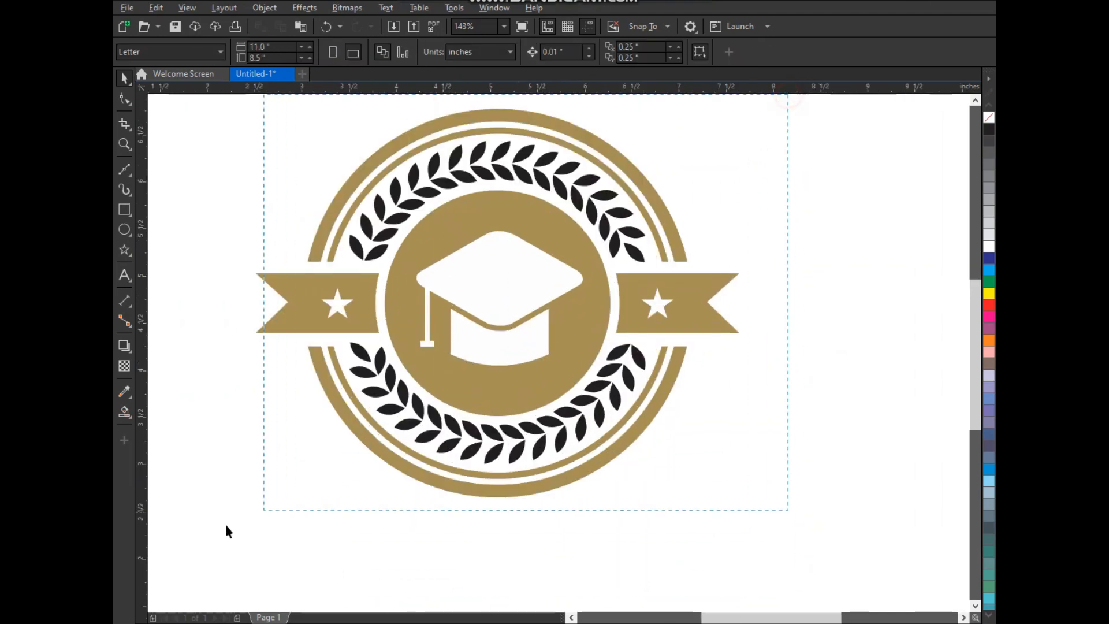
pyautogui.moveTo(240, 519); pyautogui.dragTo(239, 520)
pyautogui.moveTo(744, 500); pyautogui.dragTo(662, 521)
pyautogui.click(664, 514)
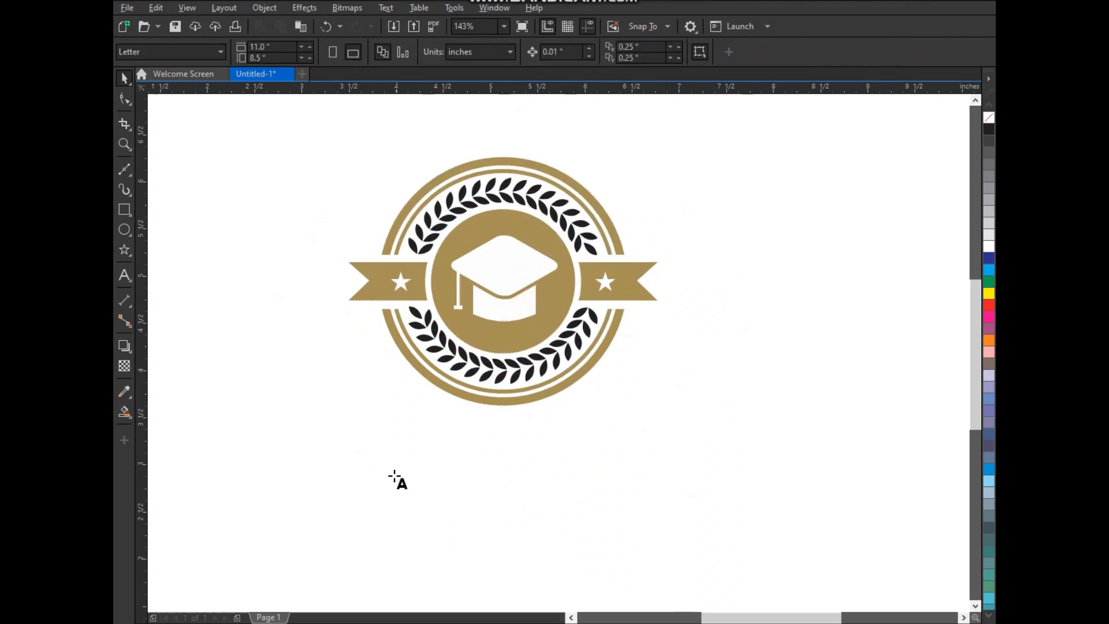
# Add the text "company name" below the badge
pyautogui.press('F8')
pyautogui.click(383, 483)
pyautogui.write('com')
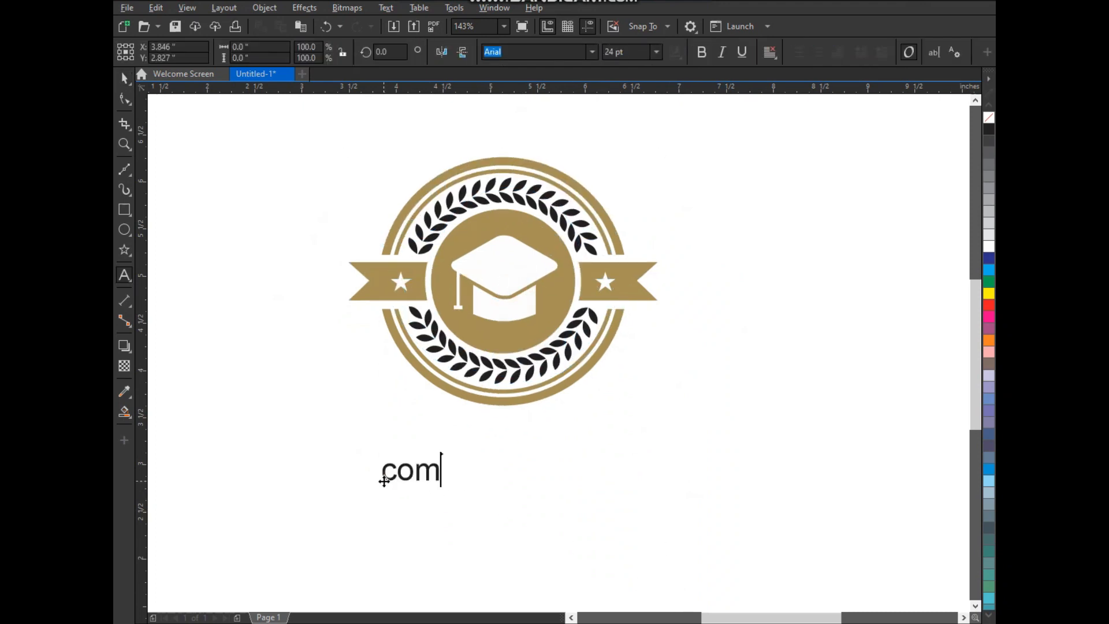
pyautogui.write('pany logo')
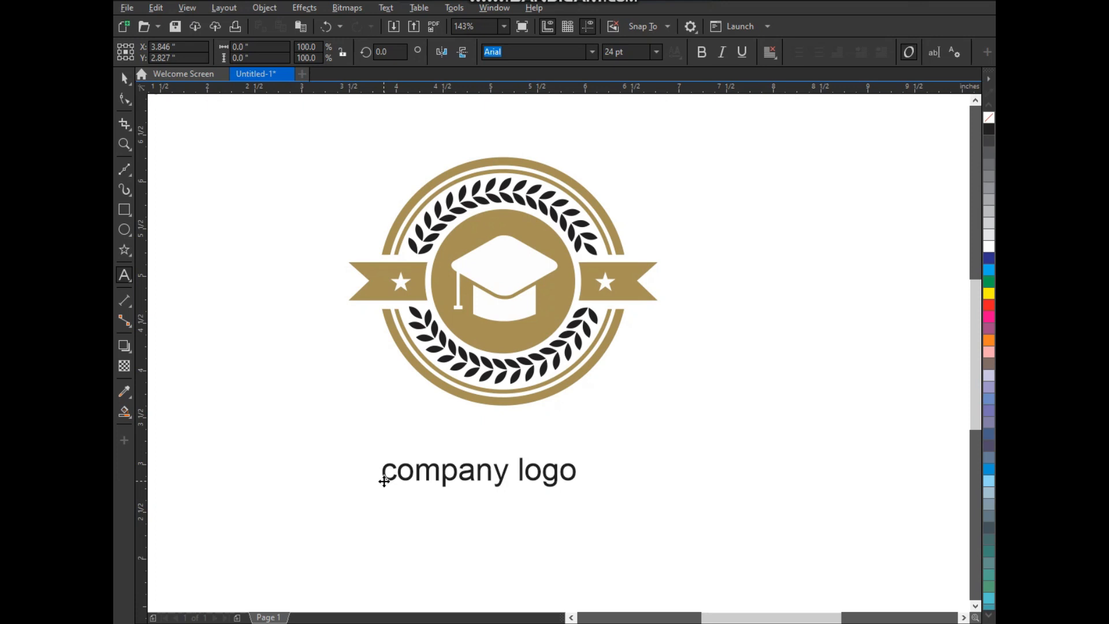
pyautogui.press('BackSpace')
pyautogui.press('BackSpace')
pyautogui.press('BackSpace')
pyautogui.write('name')
pyautogui.hotkey('ctrl', 'space')
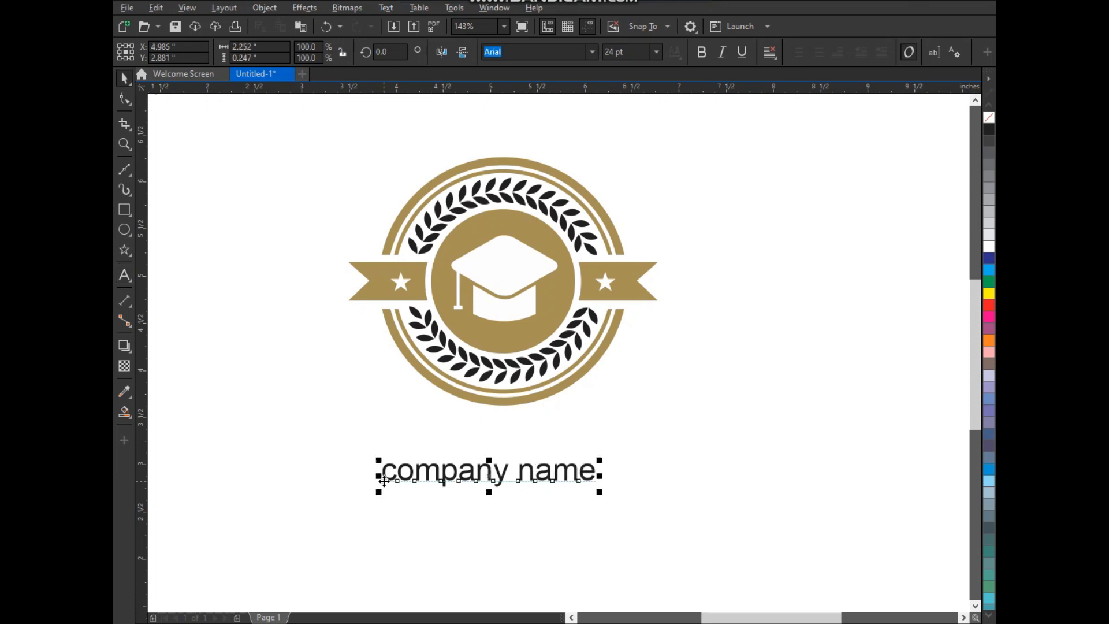
# Change the company name text to uppercase
pyautogui.scroll(-2, 569, 386)
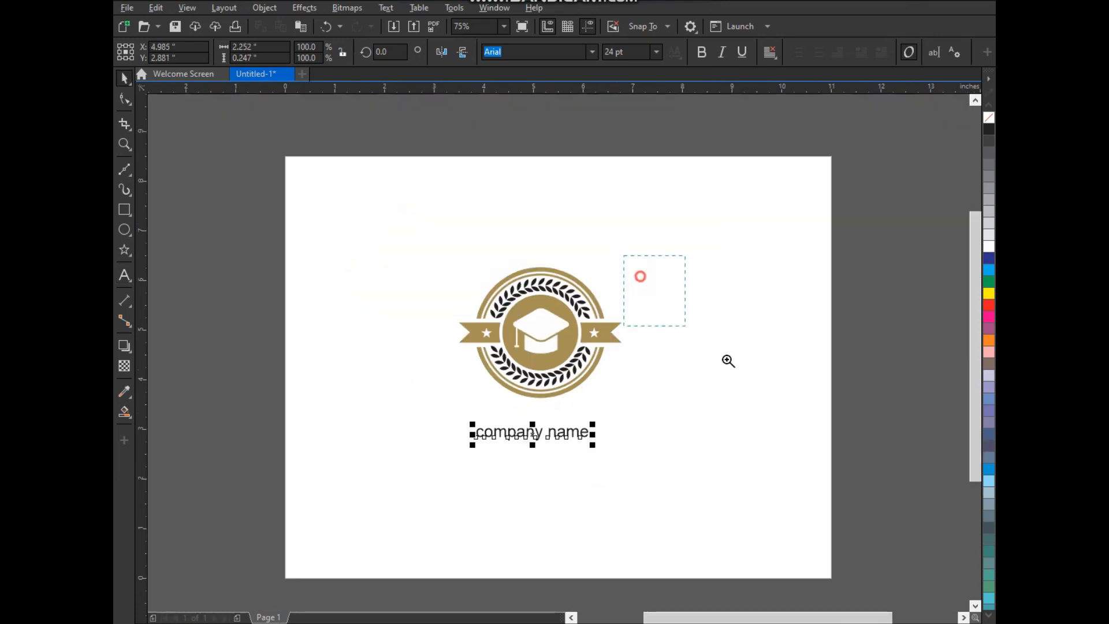
pyautogui.moveTo(624, 256); pyautogui.dragTo(728, 360)
pyautogui.click(382, 10)
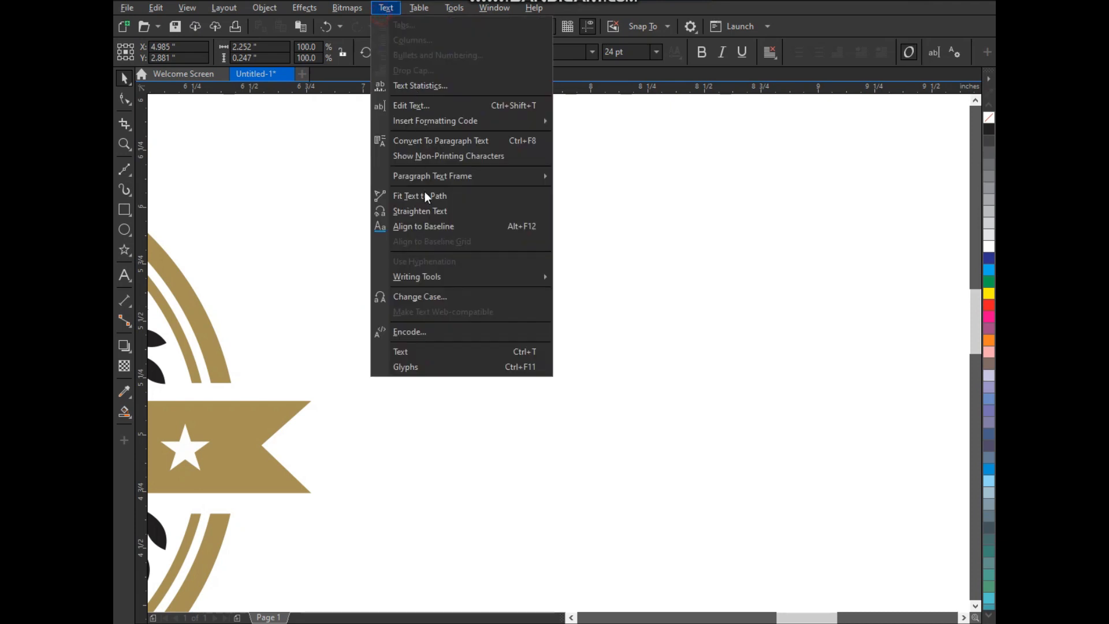
pyautogui.click(430, 293)
pyautogui.click(523, 319)
pyautogui.click(532, 367)
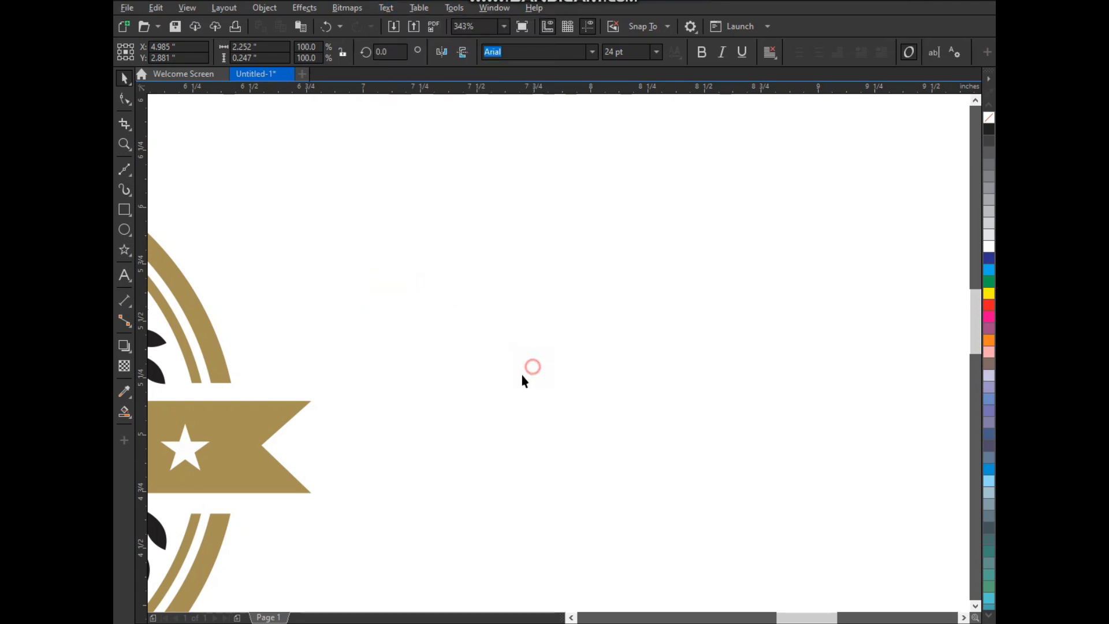
# Enlarge the COMPANY NAME text from its centre to about 43 pt
pyautogui.press('F3')
pyautogui.press('F3')
pyautogui.moveTo(560, 341); pyautogui.dragTo(424, 434)
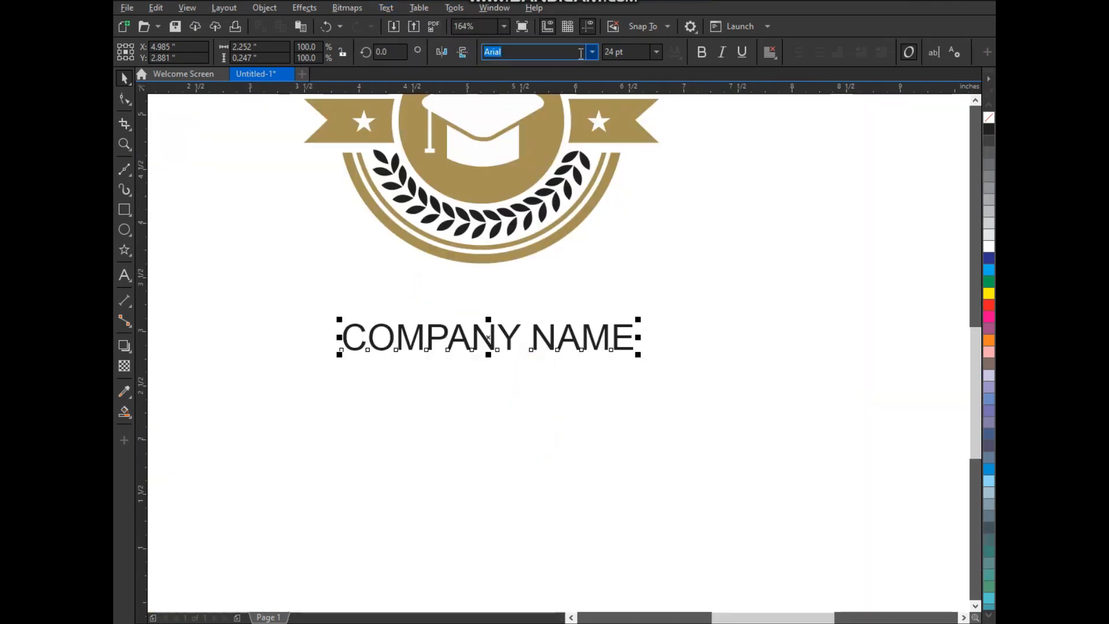
pyautogui.moveTo(638, 356); pyautogui.dragTo(753, 407)
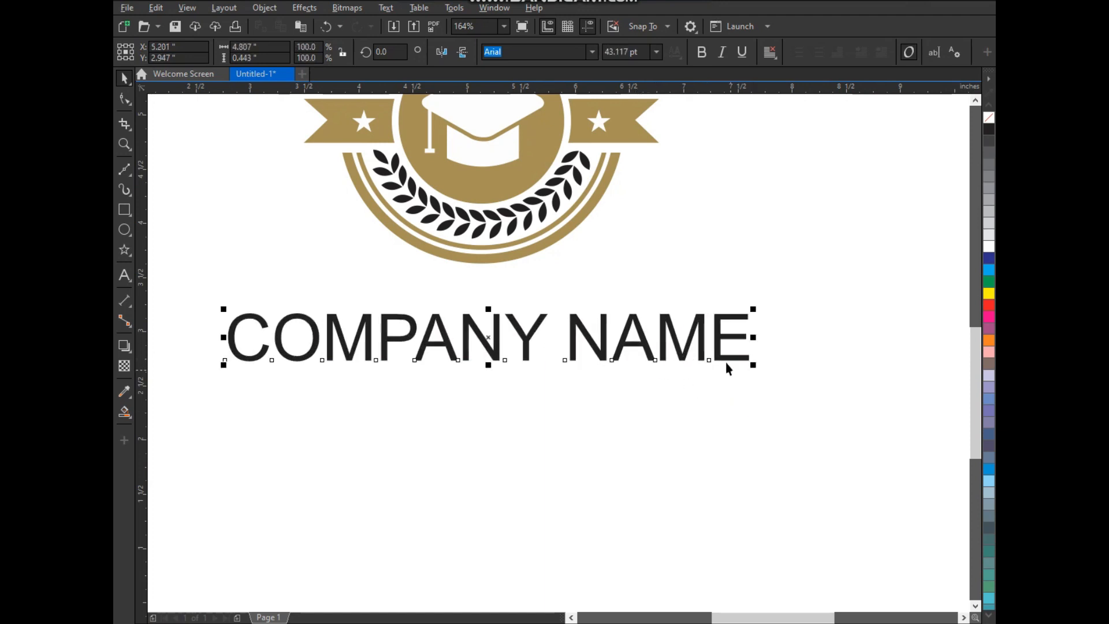
# Make the COMPANY NAME text bold and centre it horizontally just below the badge
pyautogui.moveTo(725, 359); pyautogui.dragTo(725, 339)
pyautogui.click(700, 57)
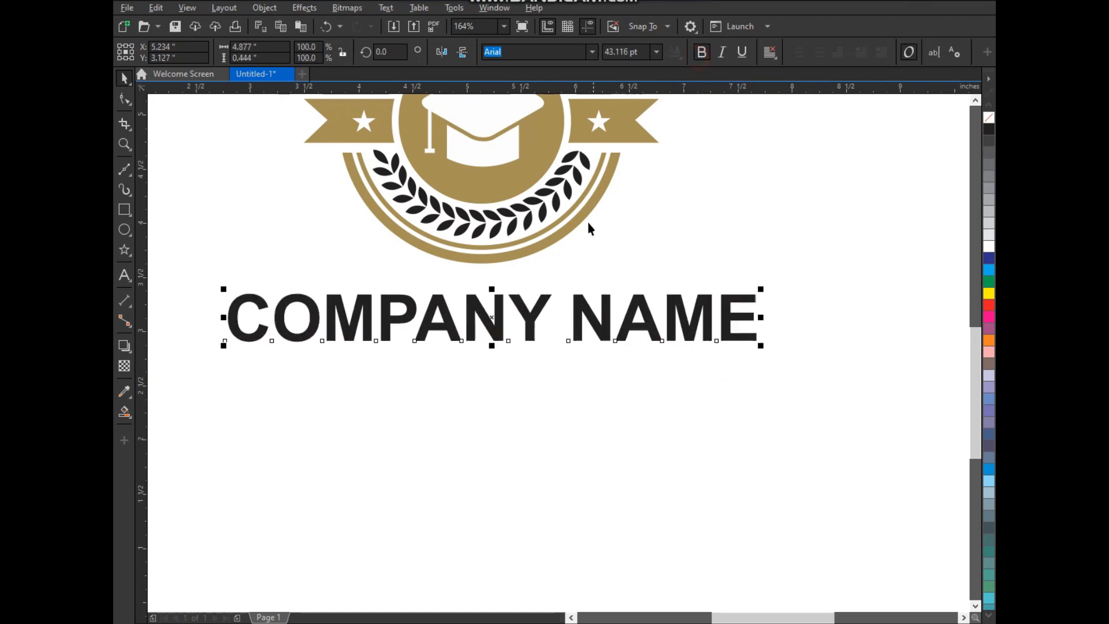
pyautogui.press('c')
pyautogui.click(639, 223)
pyautogui.moveTo(636, 316); pyautogui.dragTo(636, 312)
# Duplicate the COMPANY NAME text directly underneath and scale the copy down to about 23.5 pt, keeping its left edge aligned
pyautogui.moveTo(643, 357); pyautogui.dragTo(639, 373)
pyautogui.rightClick(639, 373)
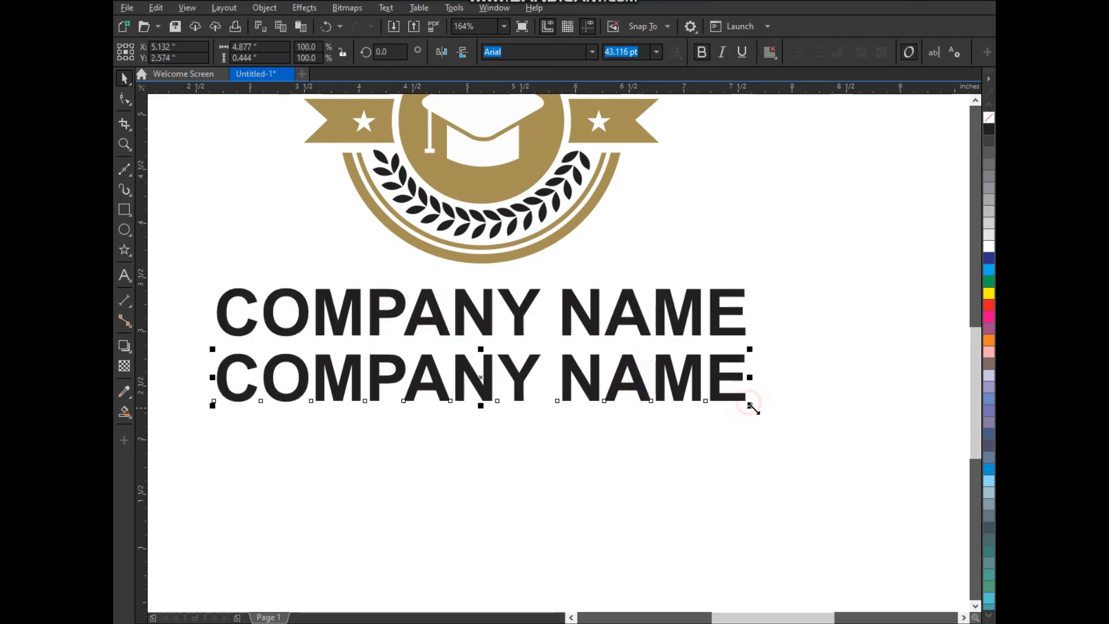
pyautogui.moveTo(749, 407); pyautogui.dragTo(505, 380)
# Replace the wording of the smaller text copy with "your slogan goes here"
pyautogui.press('F8')
pyautogui.hotkey('ctrl', 'a')
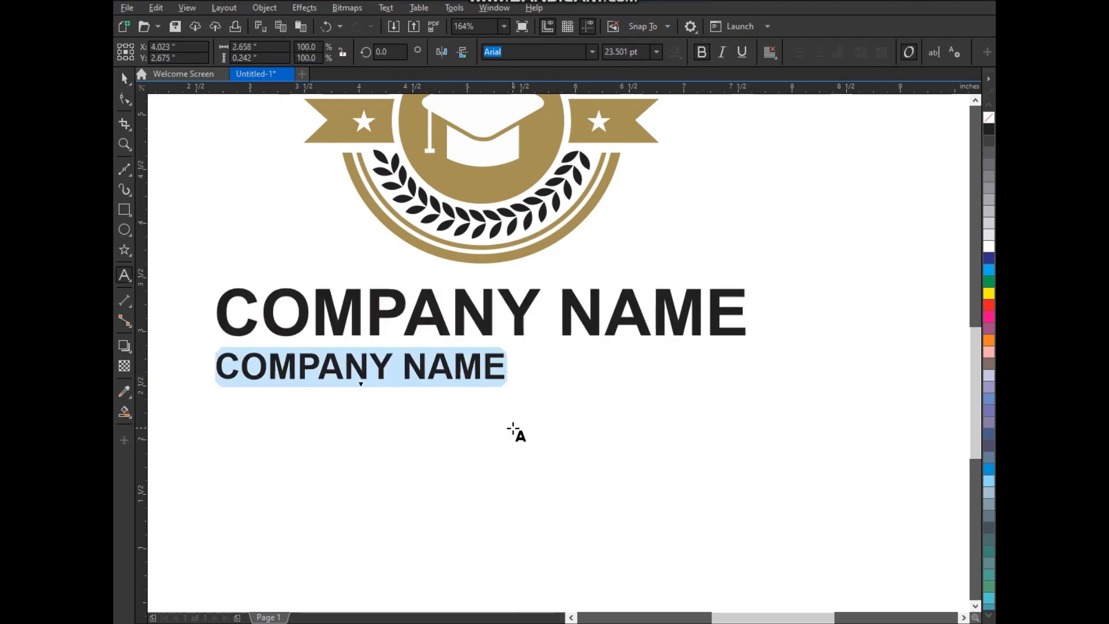
pyautogui.write('your s')
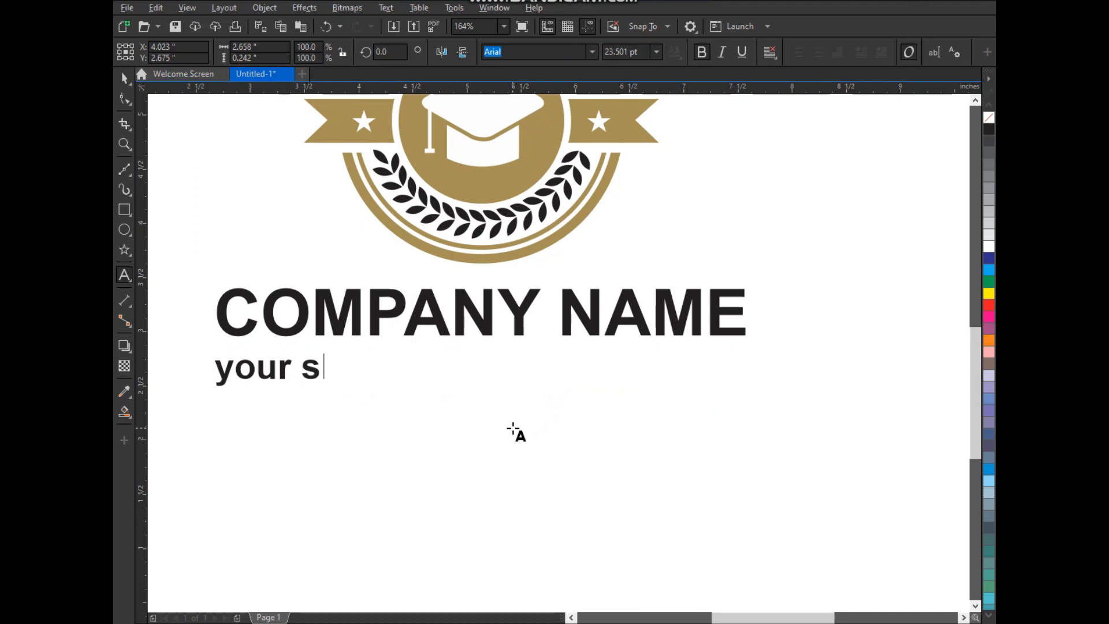
pyautogui.write('logan goes he')
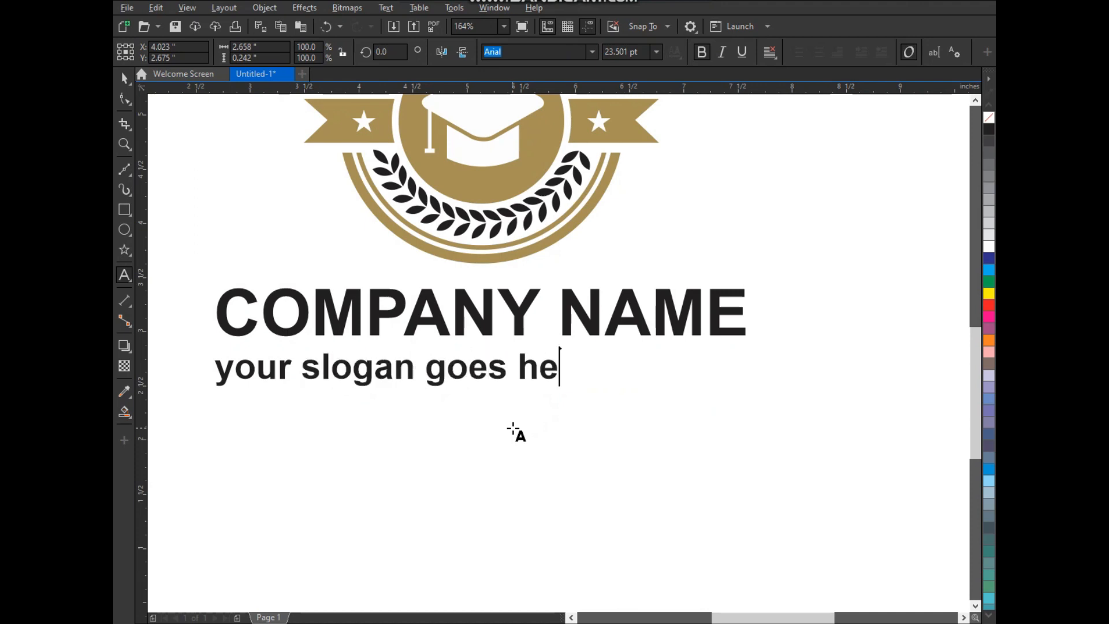
pyautogui.hotkey('ctrl', 'space')
# Reduce the slogan's width and widen its letter spacing so the line spans nearly the full width of COMPANY NAME
pyautogui.press('F10')
pyautogui.moveTo(595, 392); pyautogui.dragTo(884, 419)
pyautogui.moveTo(827, 392); pyautogui.dragTo(729, 406)
pyautogui.press('space')
# Centre the slogan under COMPANY NAME and scale both lines together to about 4.09 inches wide, close below the badge
pyautogui.keyDown('shift'); pyautogui.click(723, 335); pyautogui.keyUp('shift')
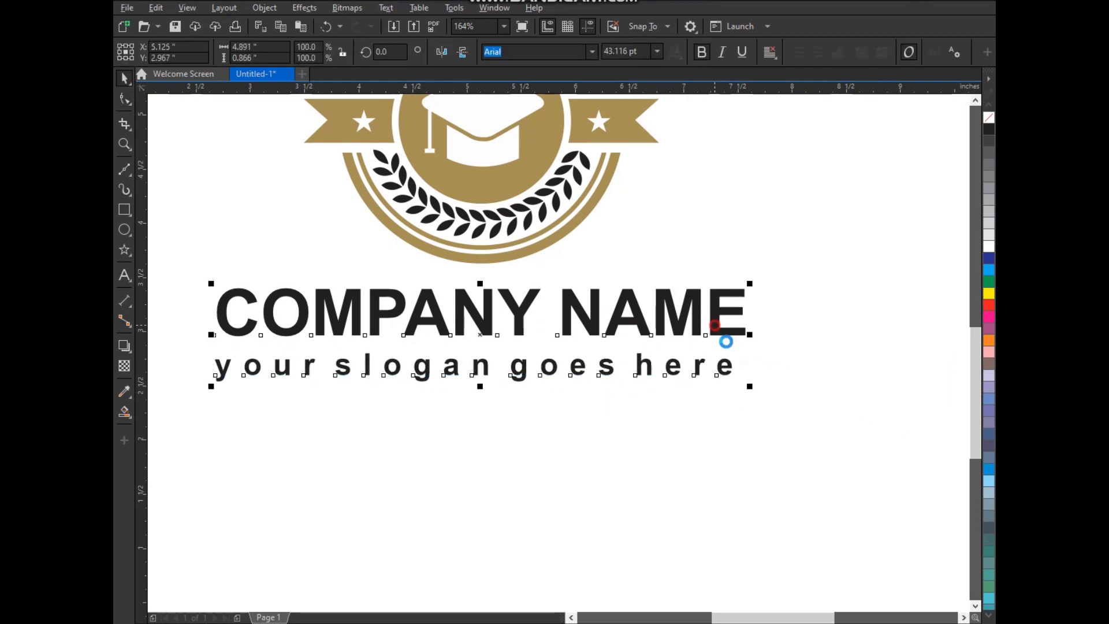
pyautogui.click(763, 405)
pyautogui.moveTo(206, 462); pyautogui.dragTo(255, 378)
pyautogui.moveTo(512, 328); pyautogui.dragTo(512, 318)
pyautogui.click(559, 430)
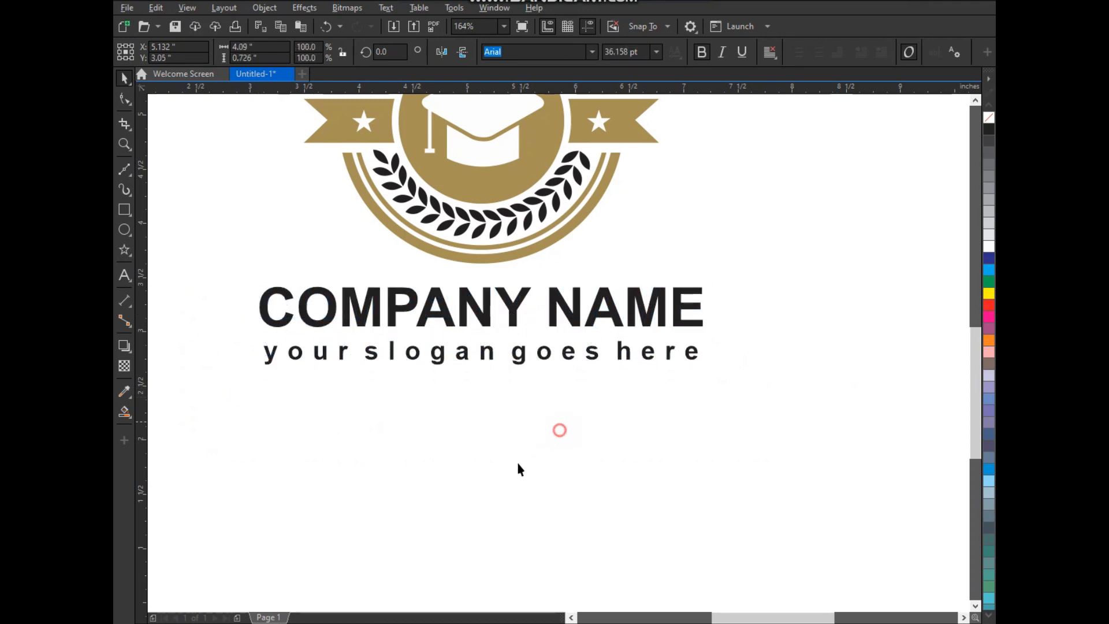
pyautogui.scroll(-2, 531, 441)
pyautogui.moveTo(389, 425); pyautogui.dragTo(393, 421)
pyautogui.click(433, 454)
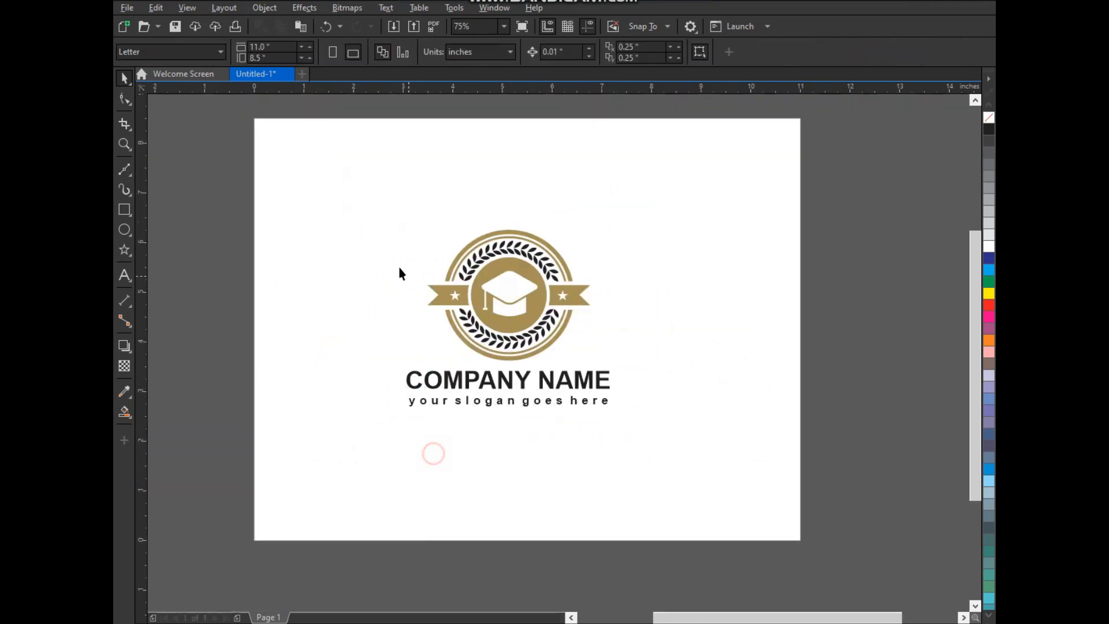
pyautogui.moveTo(709, 480); pyautogui.dragTo(715, 480)
pyautogui.scroll(-1, 401, 208)
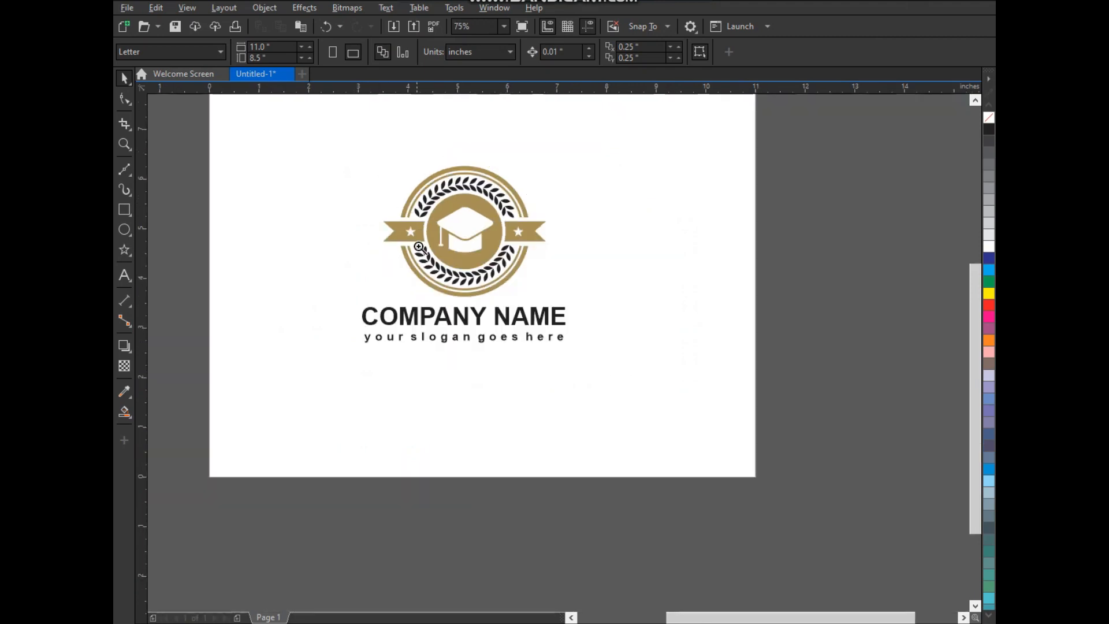